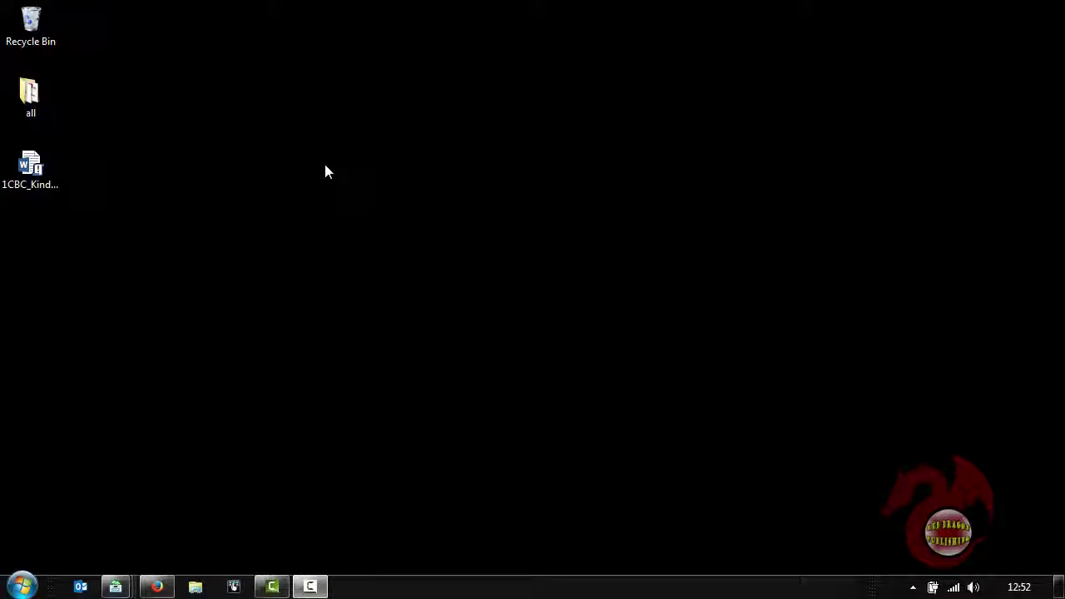
Open 1CBC_Kindle_Template13_150114.docm from the desktop and look over the physical properties and additional pages settings
click(34, 169)
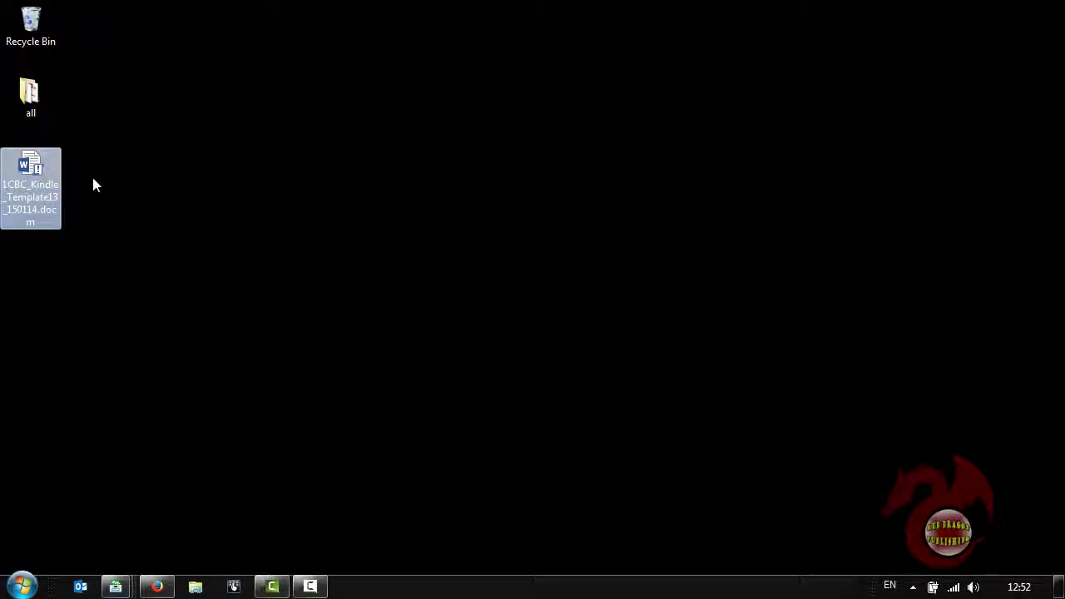
double_click(30, 171)
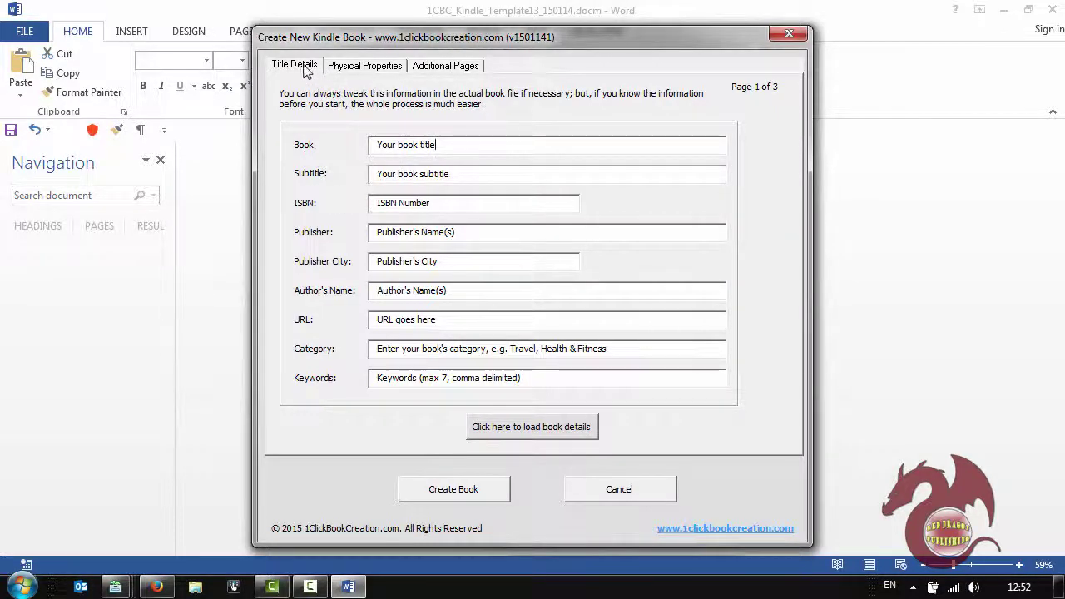
click(358, 66)
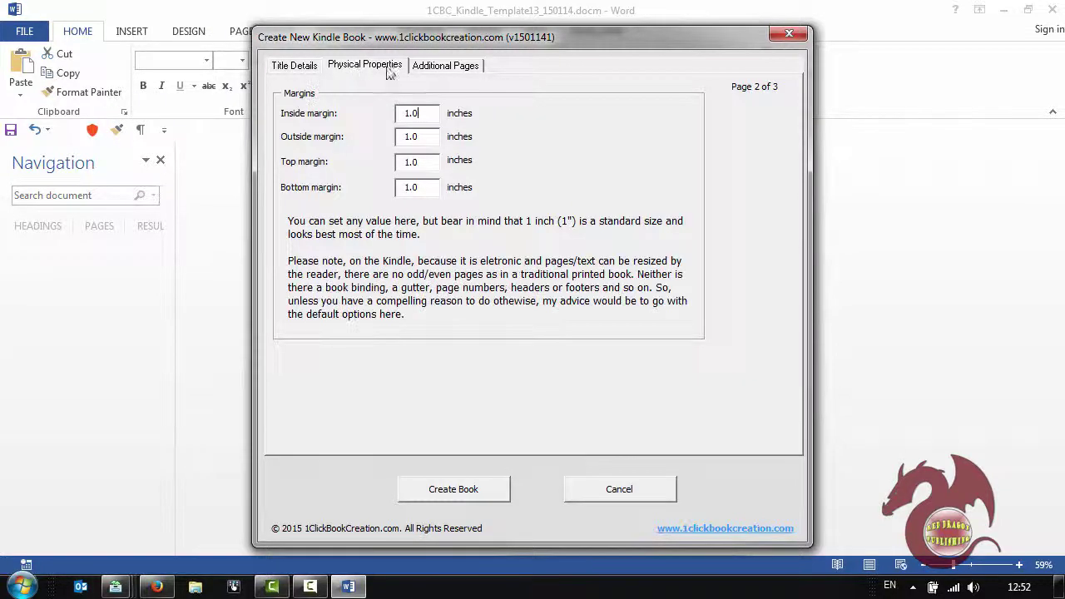
click(453, 71)
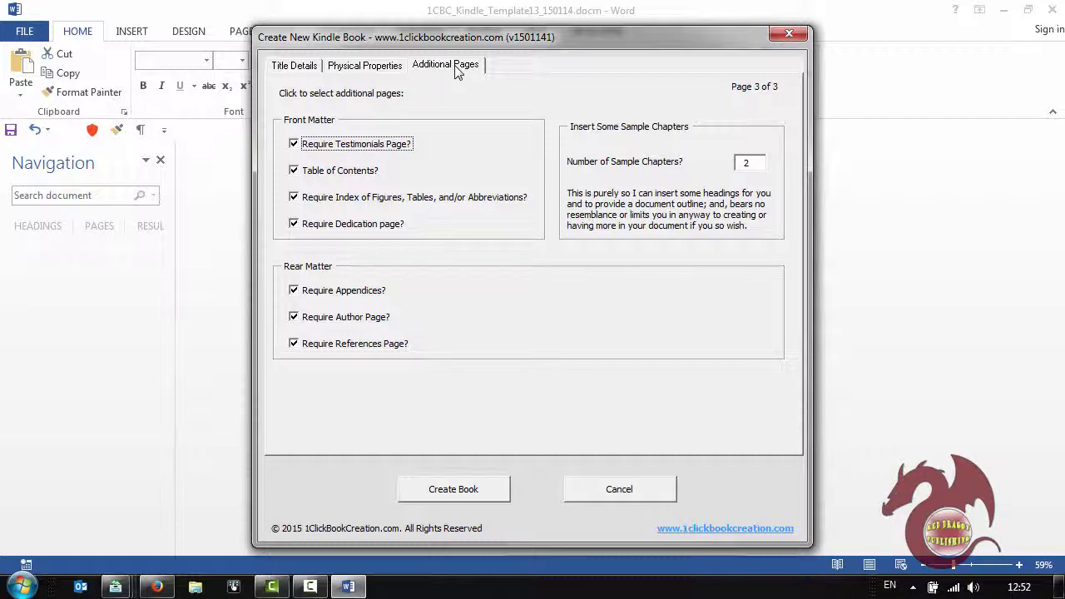
Load the book's title details from the file "how_to_publish on cs.txt" in the How to CS folder
click(294, 66)
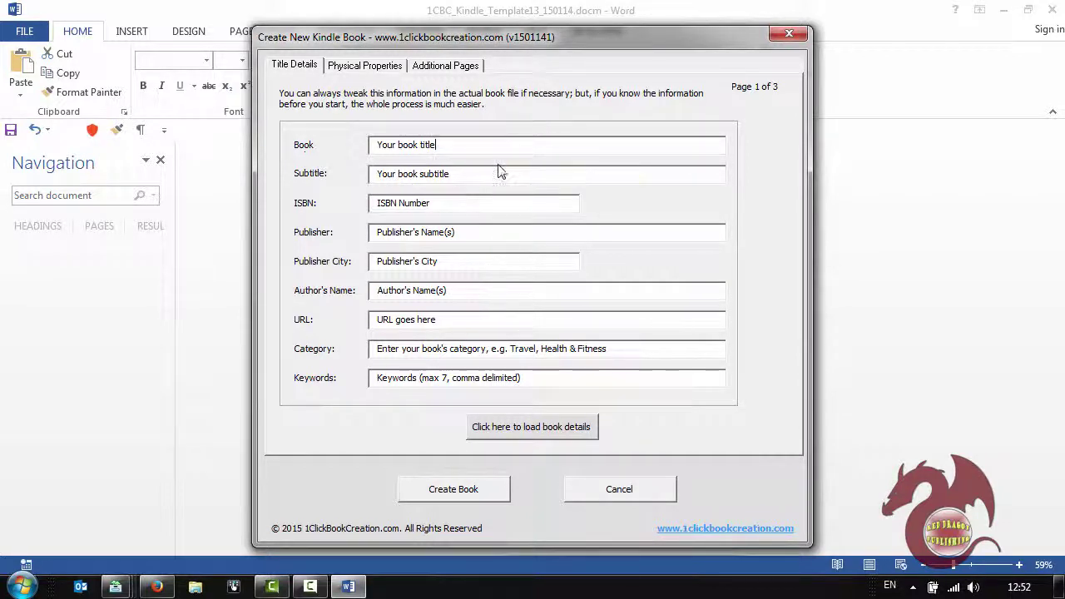
mouse_move(493, 204)
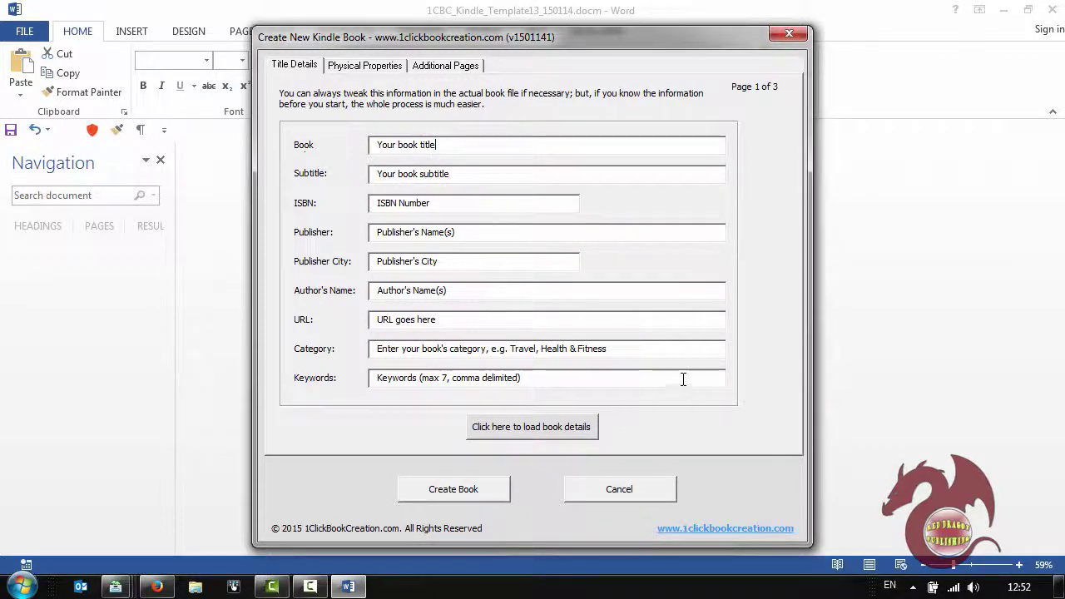
mouse_move(684, 380)
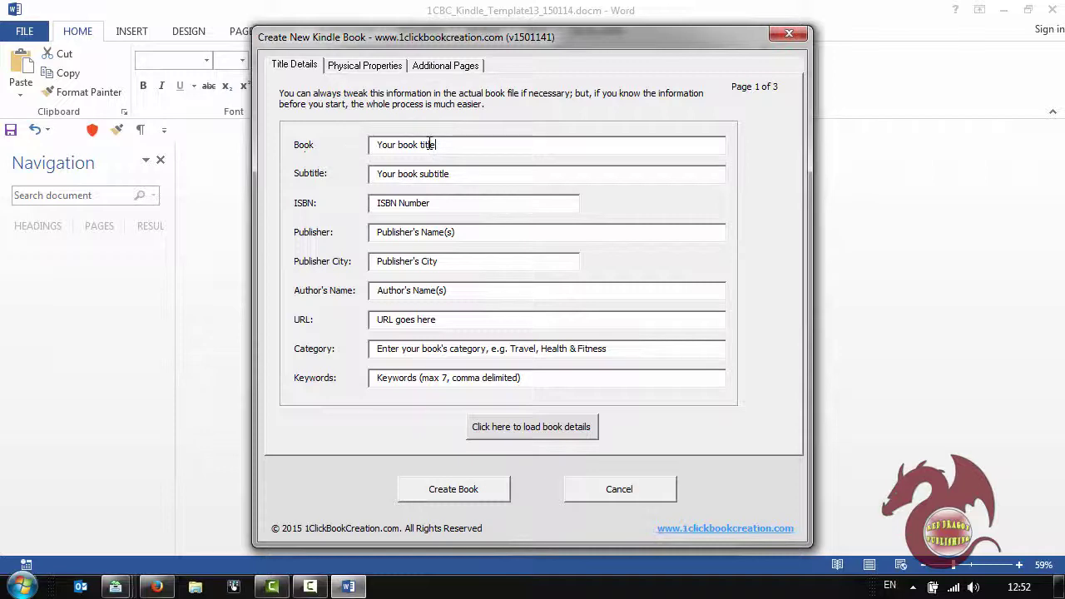
click(537, 431)
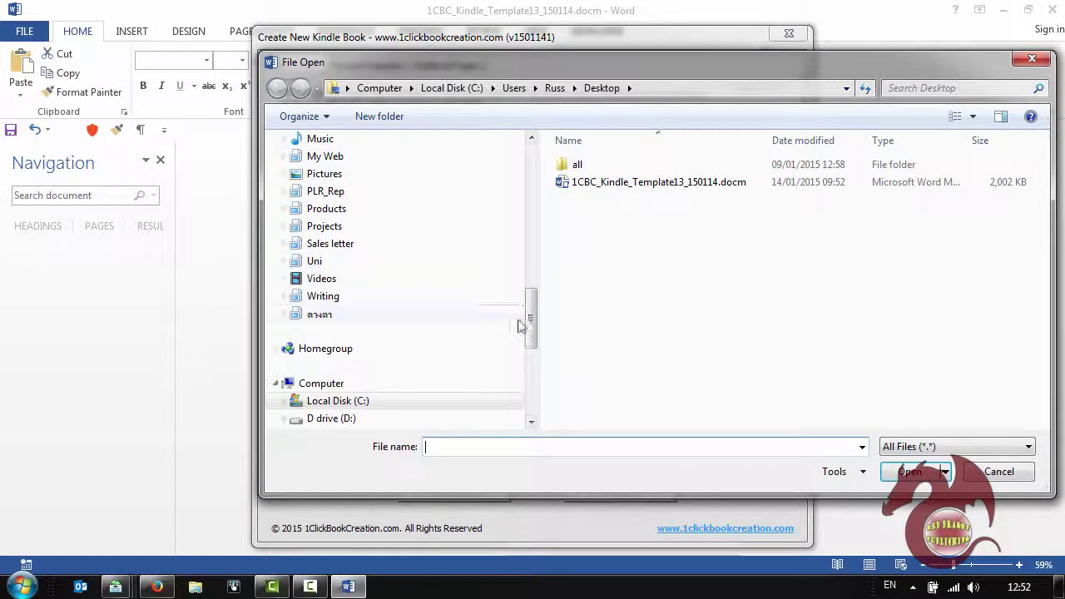
drag(533, 322, 536, 224)
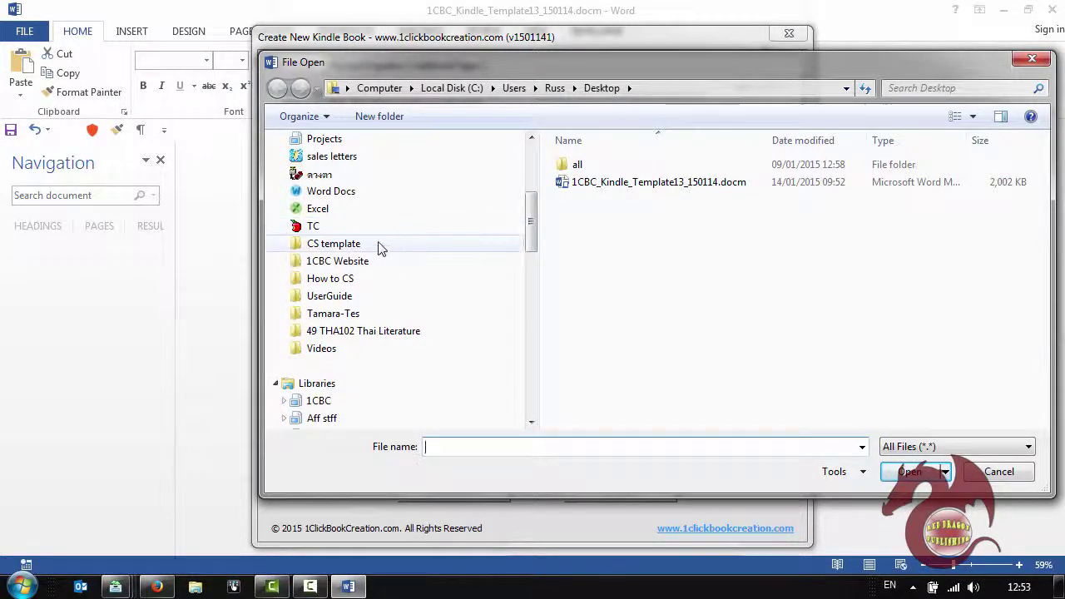
click(330, 279)
click(624, 351)
click(621, 387)
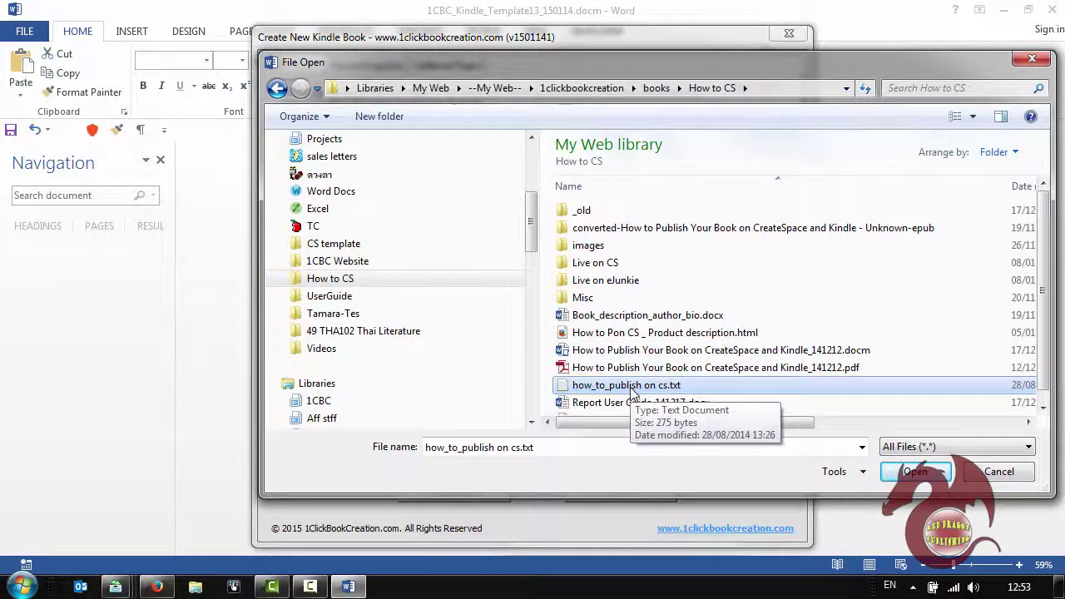
double_click(632, 393)
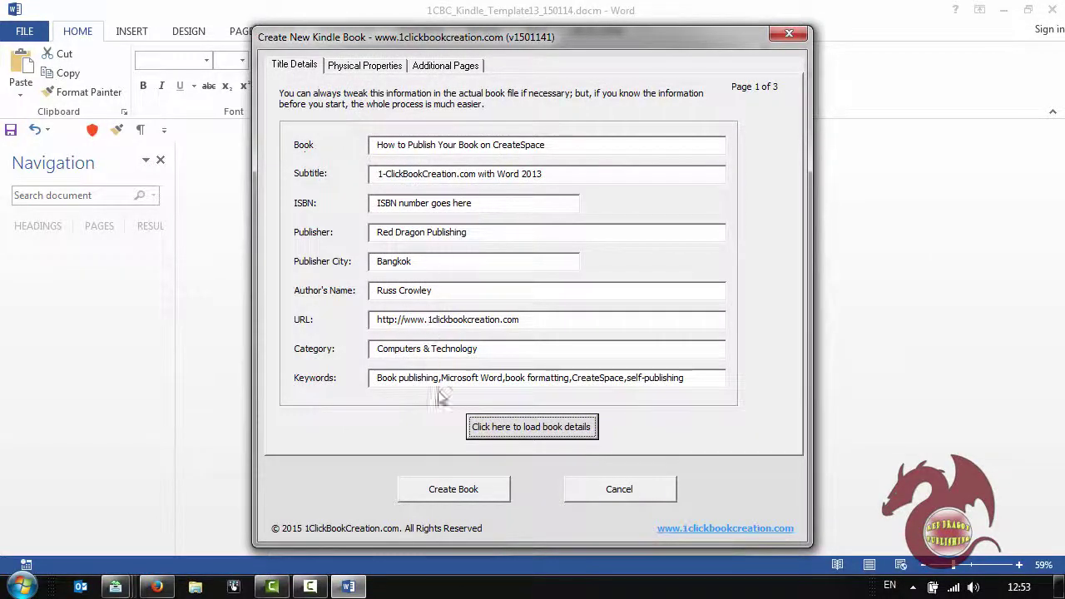
Exclude the optional testimonials, index, dedication, appendices, author and references pages, keeping only the table of contents
click(380, 69)
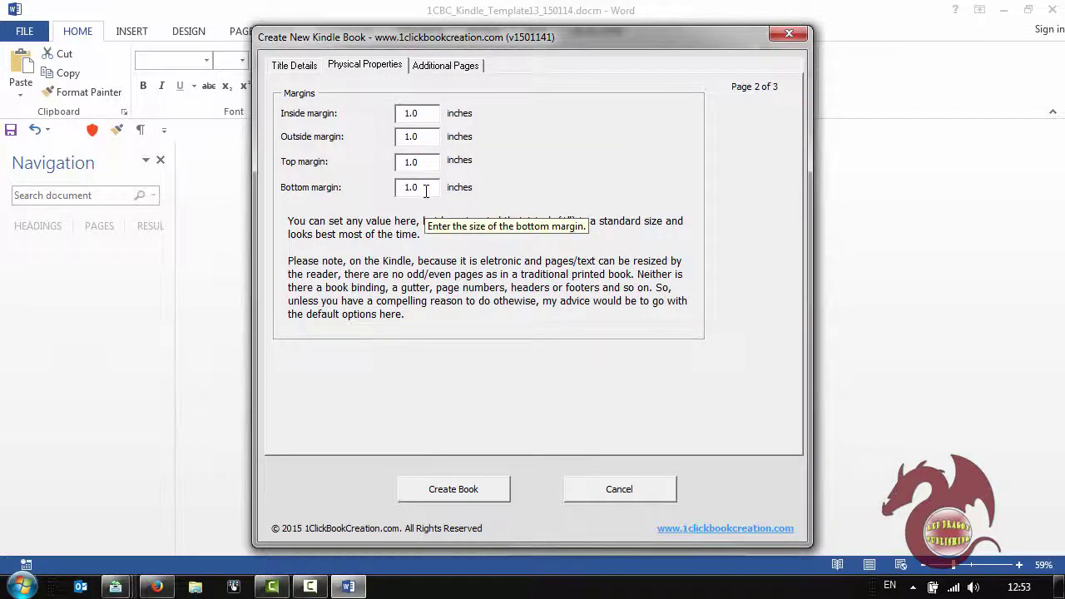
click(443, 66)
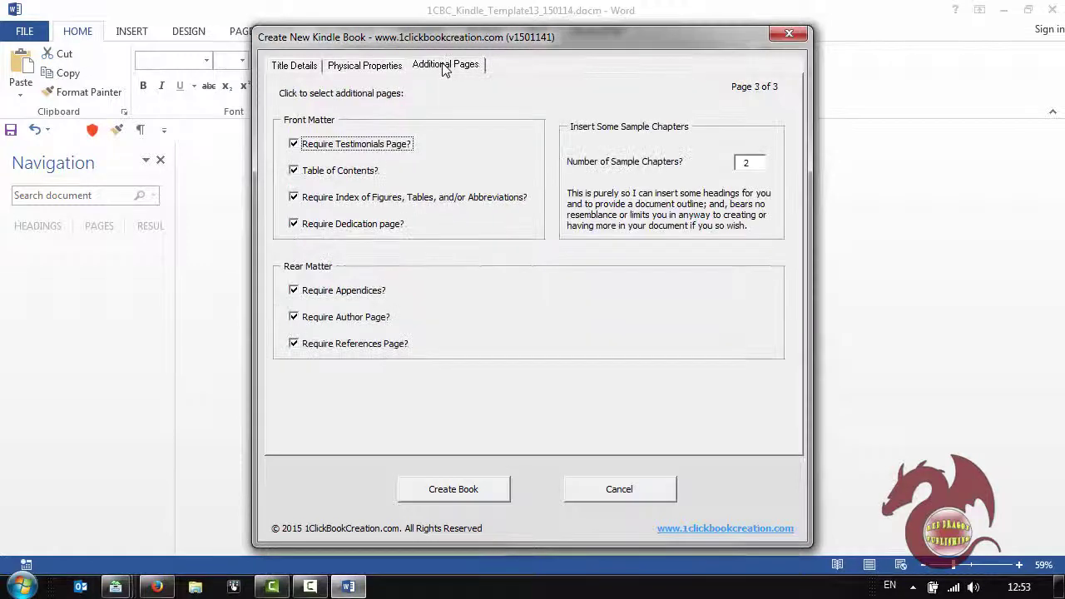
click(292, 144)
click(293, 197)
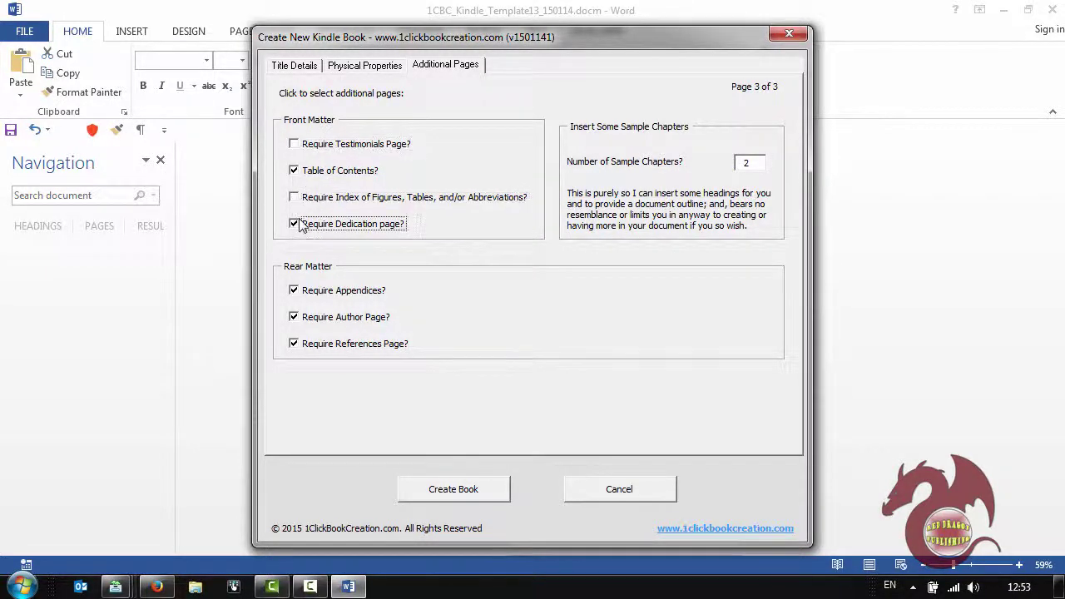
click(293, 224)
click(293, 290)
click(293, 317)
click(293, 344)
Re-enable the references, author, appendices, testimonials, index and dedication pages
click(293, 343)
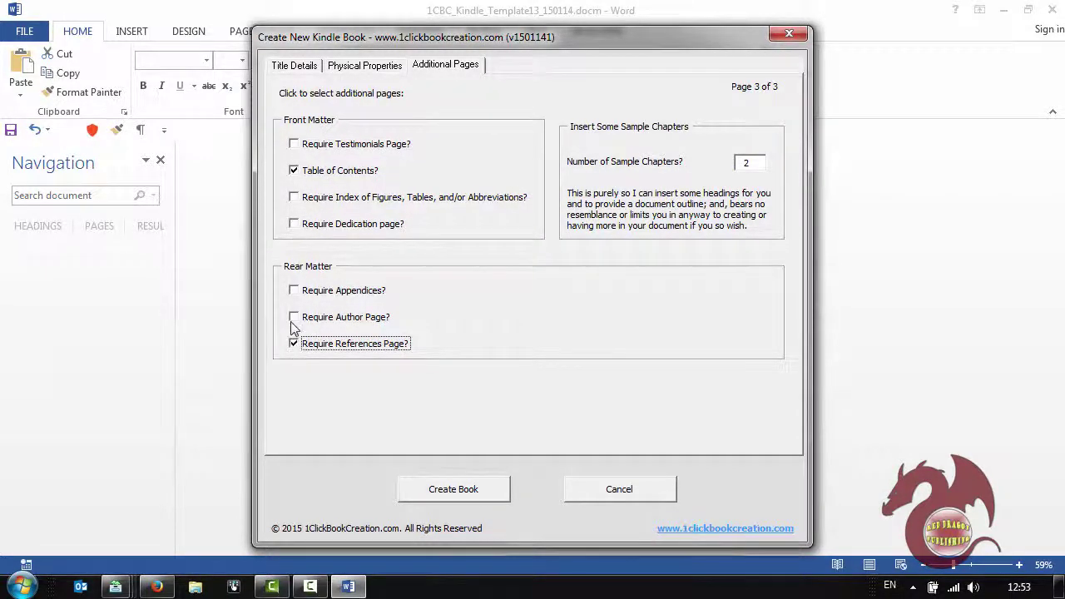
click(293, 317)
click(293, 291)
click(300, 145)
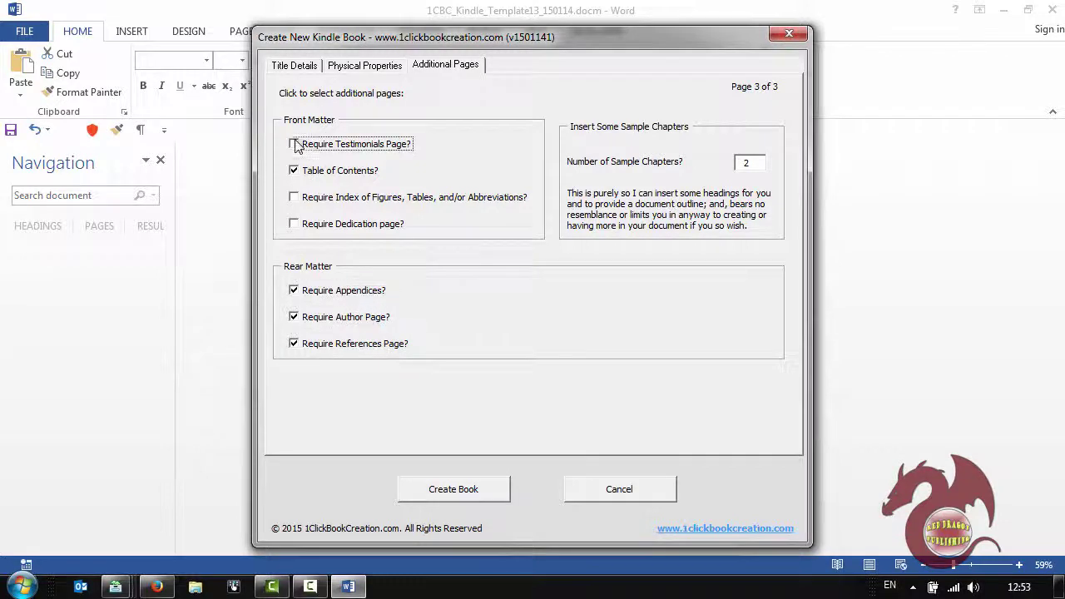
click(300, 197)
click(300, 224)
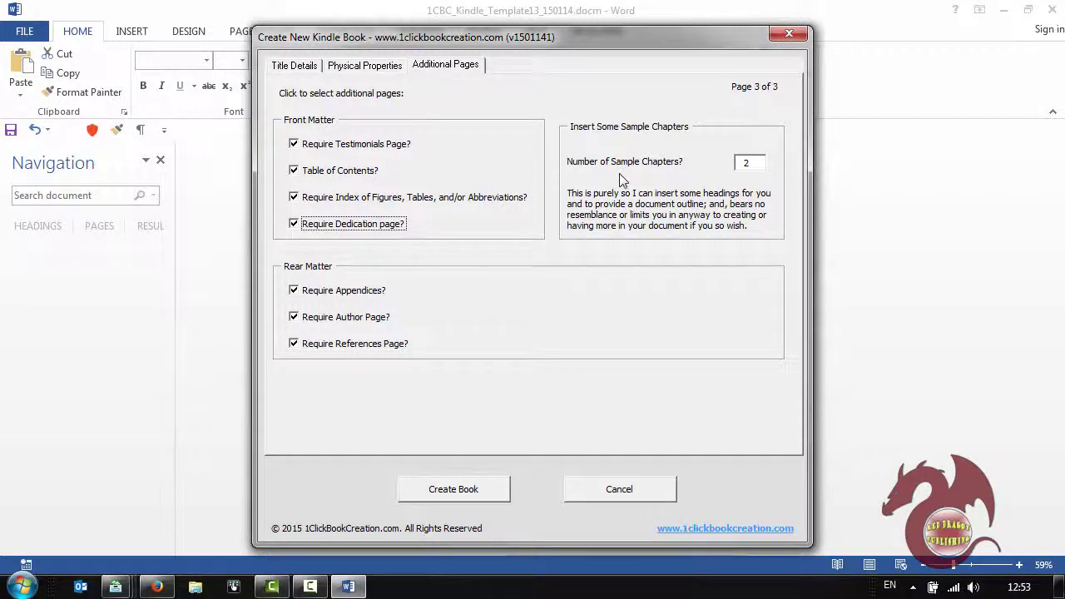
Set the number of sample chapters to 10
click(751, 162)
double_click(749, 162)
text(10)
Recheck the margins and title details and create the Kindle book
click(368, 68)
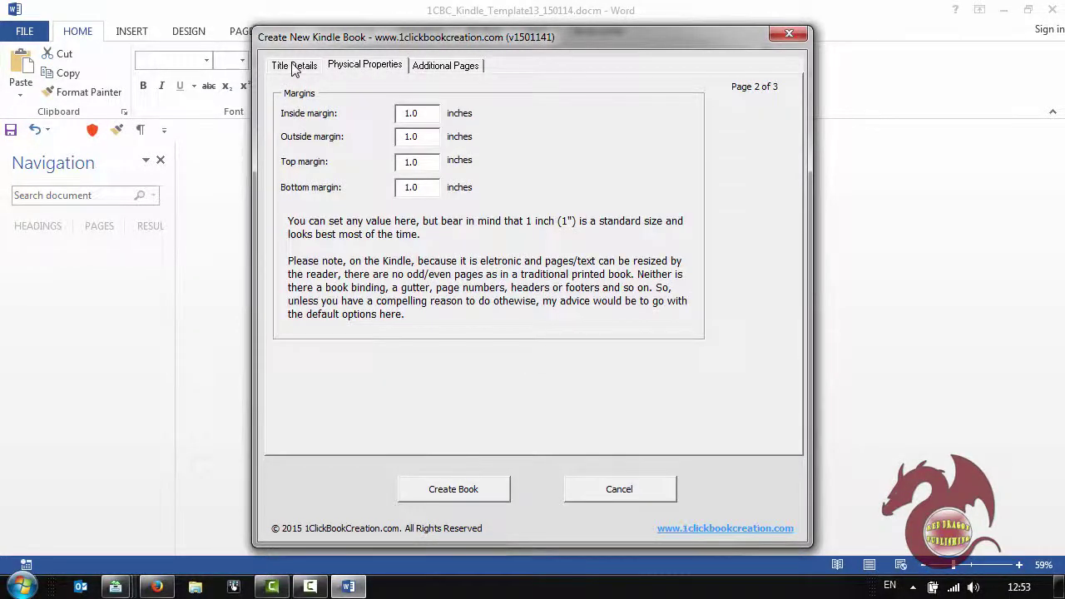
click(296, 68)
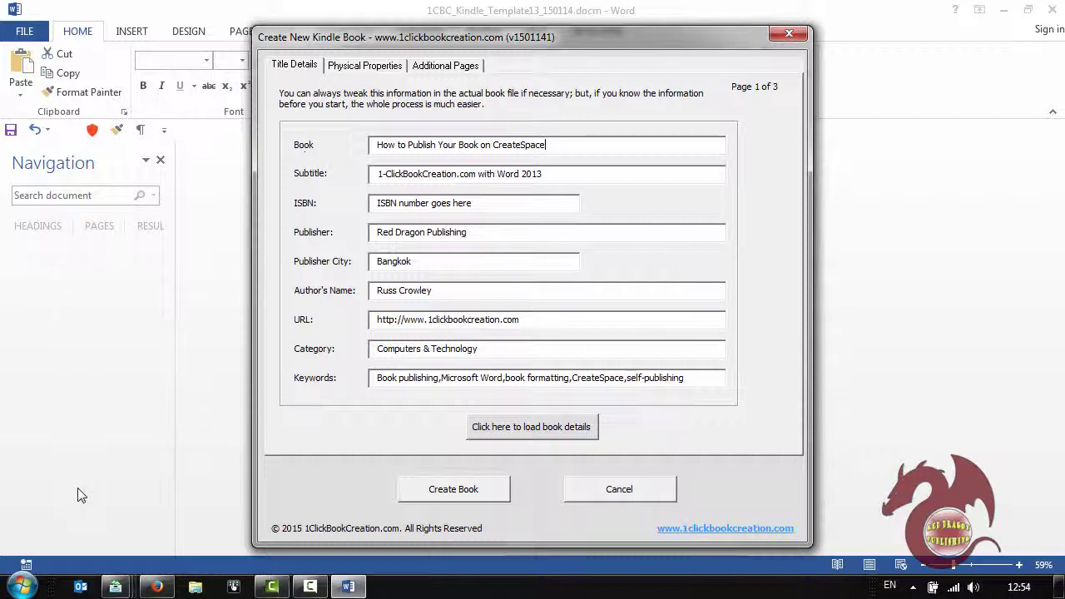
click(465, 491)
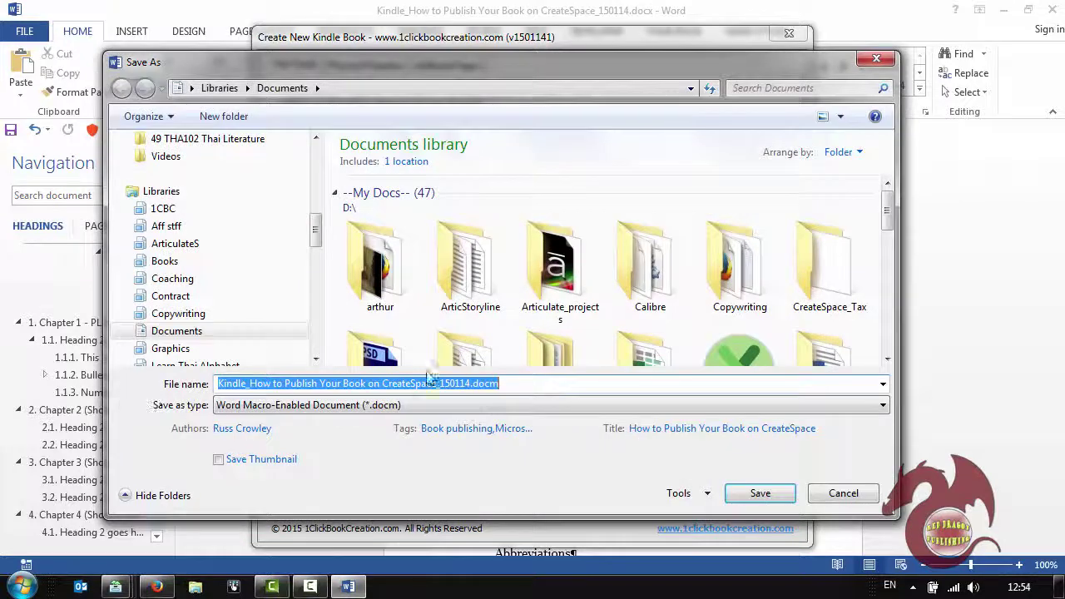
Save the book to the Desktop as the macro-enabled document "Kindle_How to Publish Your Book on CreateSpace_150114.docm"
drag(316, 230, 316, 140)
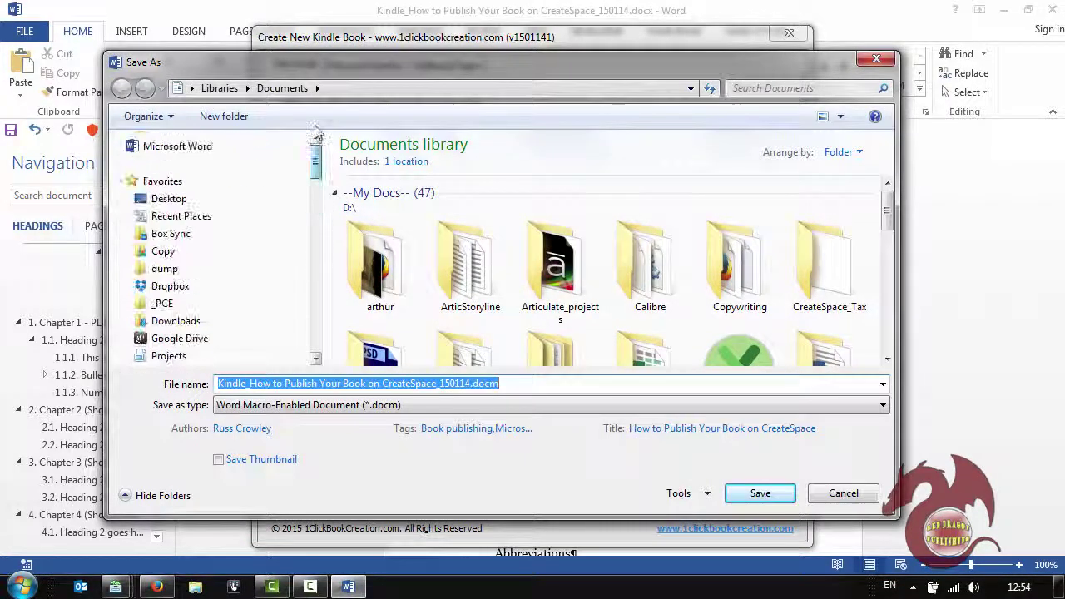
click(188, 201)
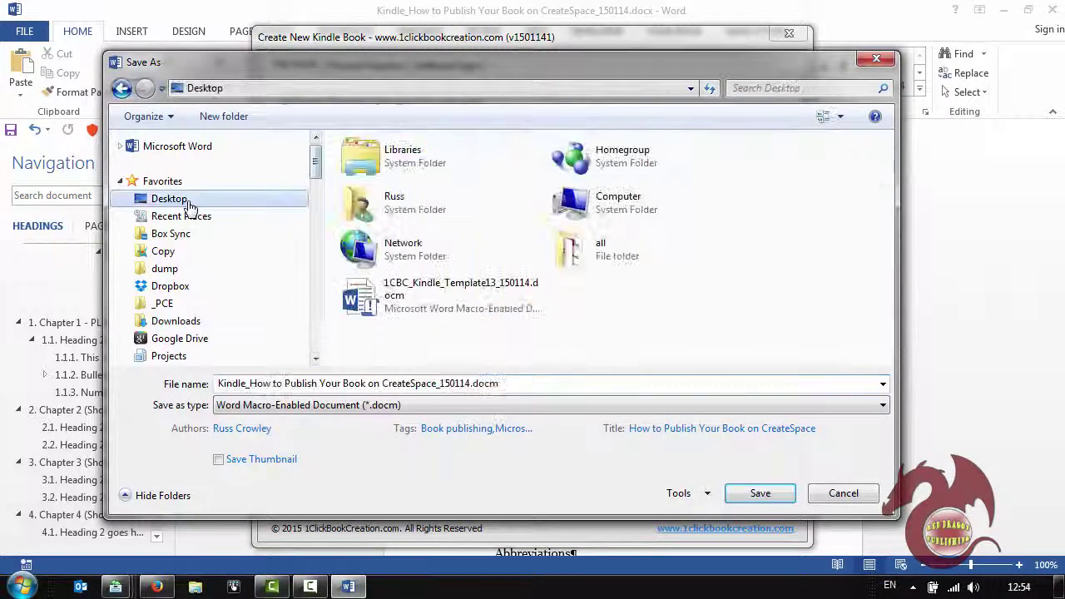
click(248, 384)
click(249, 384)
drag(249, 383, 449, 384)
click(276, 384)
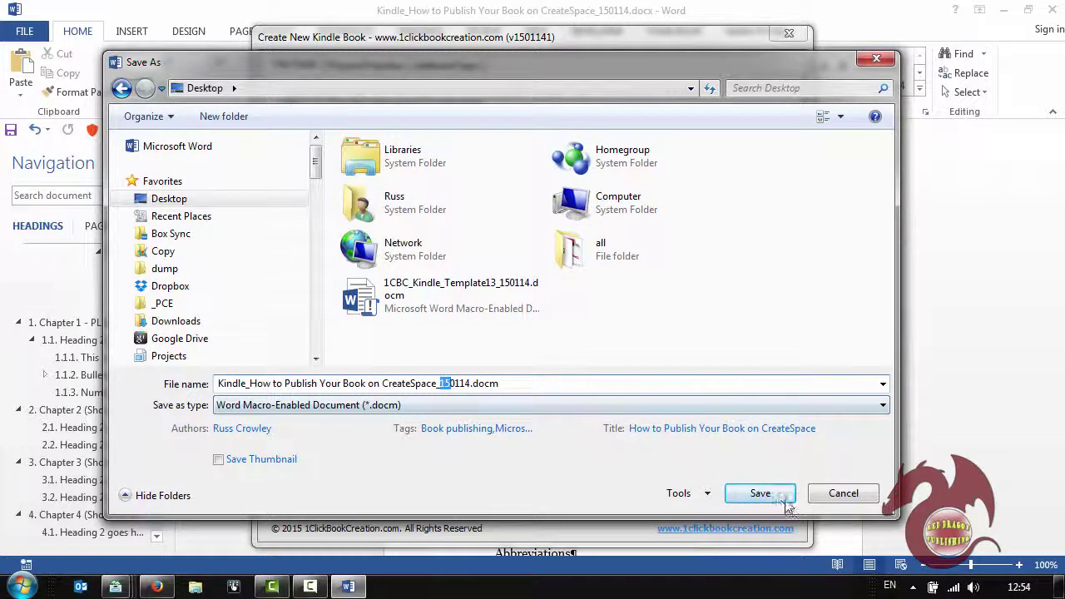
click(759, 493)
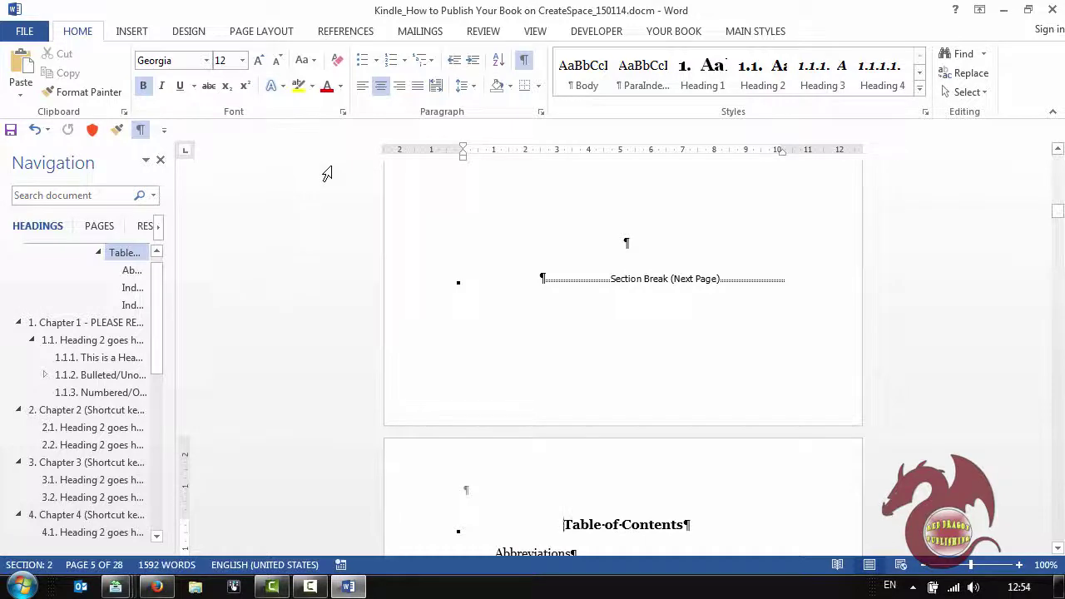
Highlight the blank paragraphs below the dedication text and hide the document's formatting marks
scroll(654, 273, up, 3)
click(631, 382)
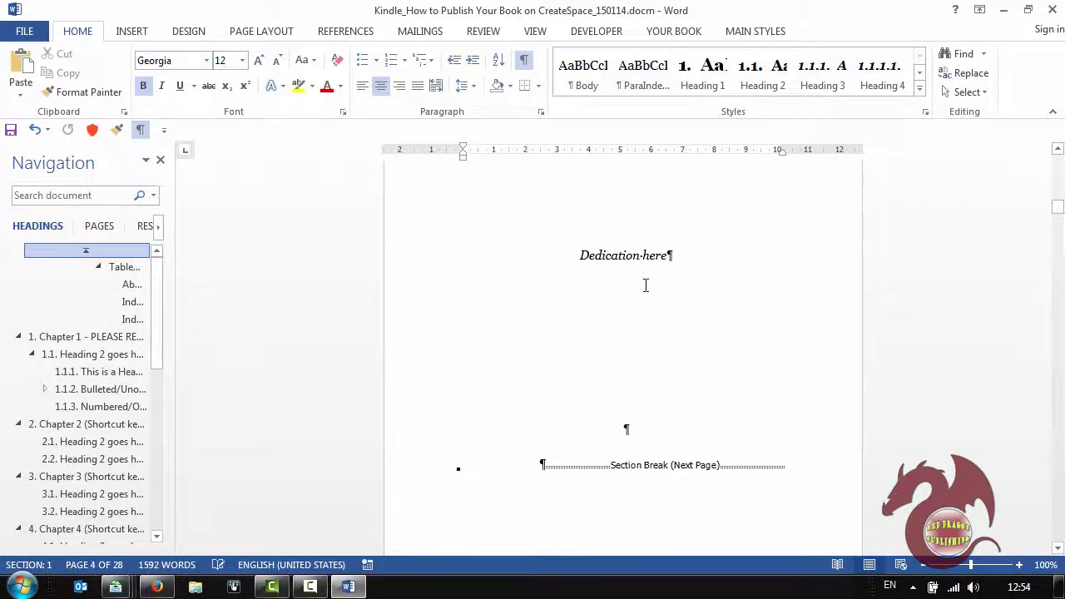
drag(672, 434, 543, 476)
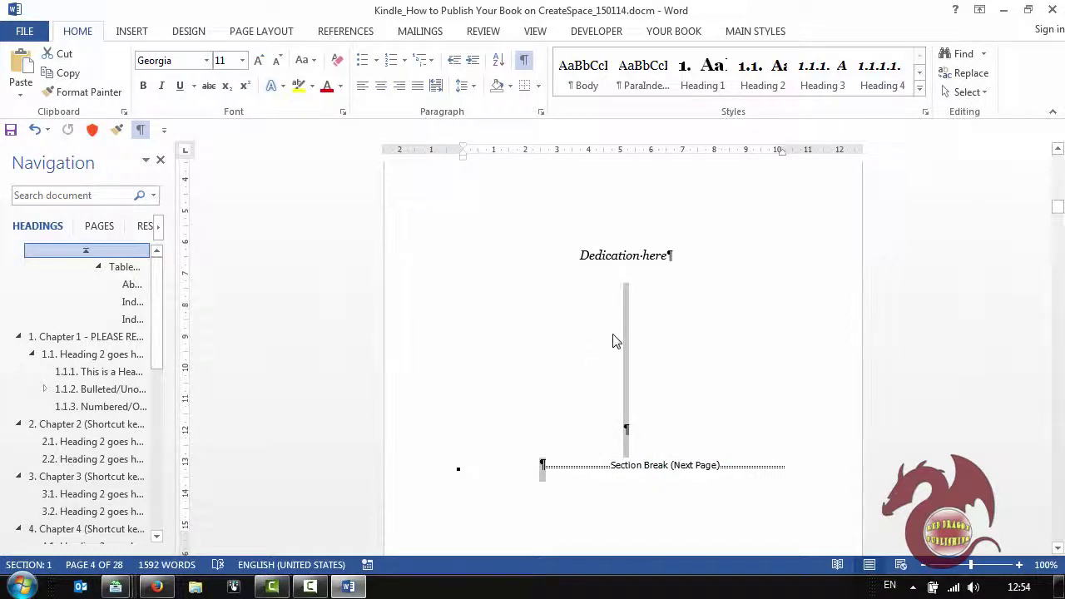
click(525, 61)
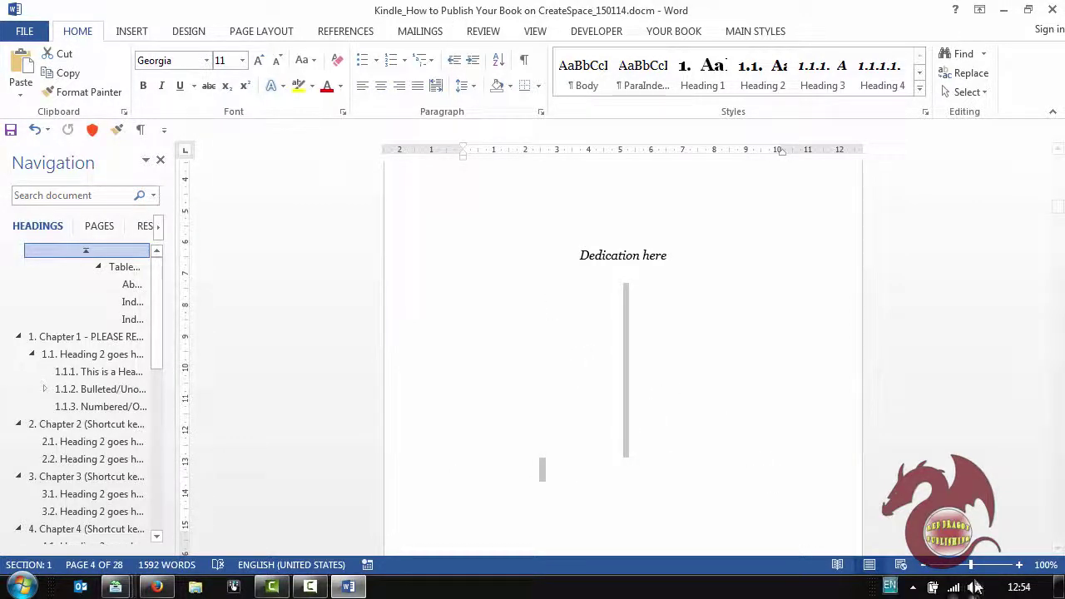
Examine the generated title and copyright pages side by side, including the placeholder disclaimer text
click(922, 565)
click(923, 565)
click(923, 565)
click(923, 565)
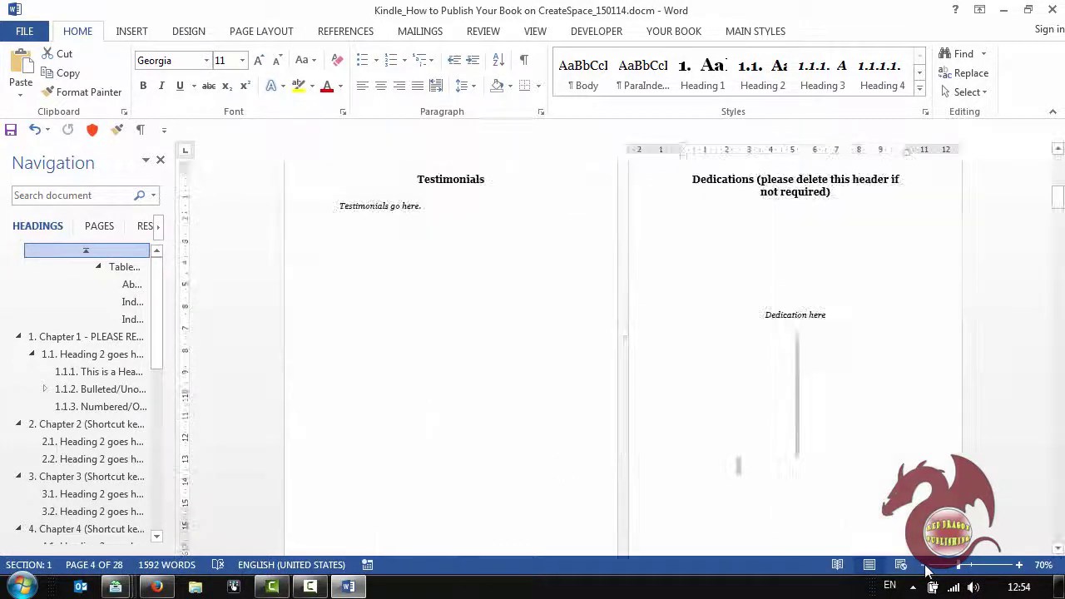
scroll(927, 526, up, 5)
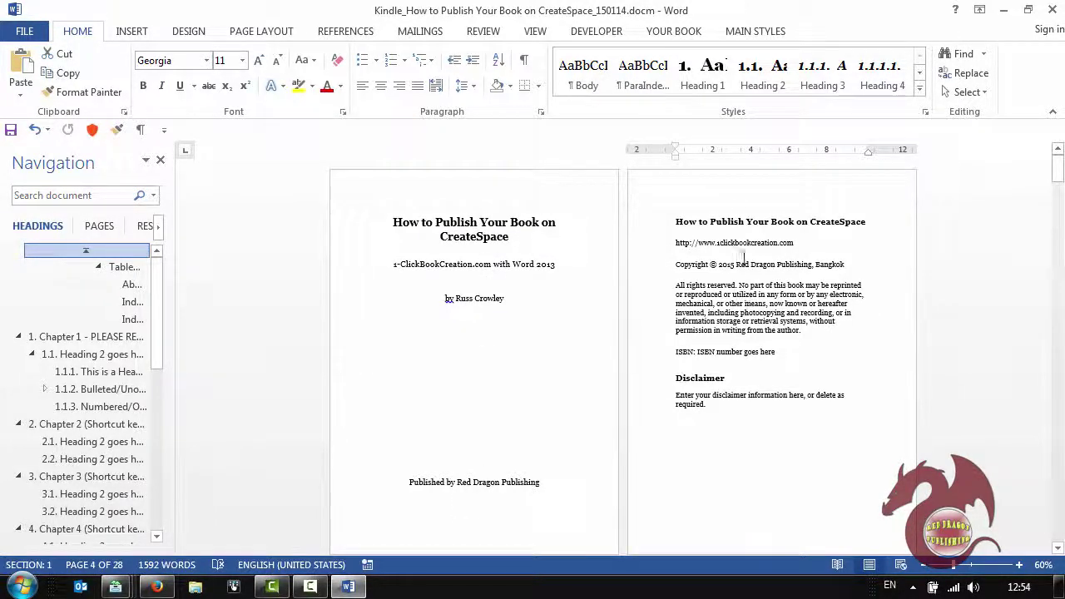
click(699, 221)
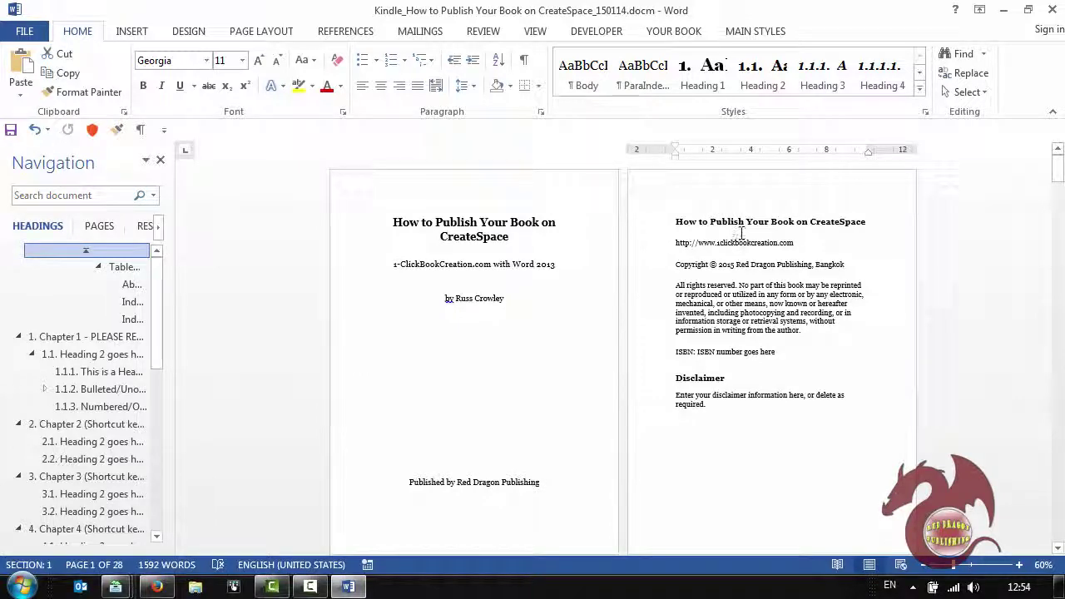
drag(704, 413, 680, 399)
click(710, 406)
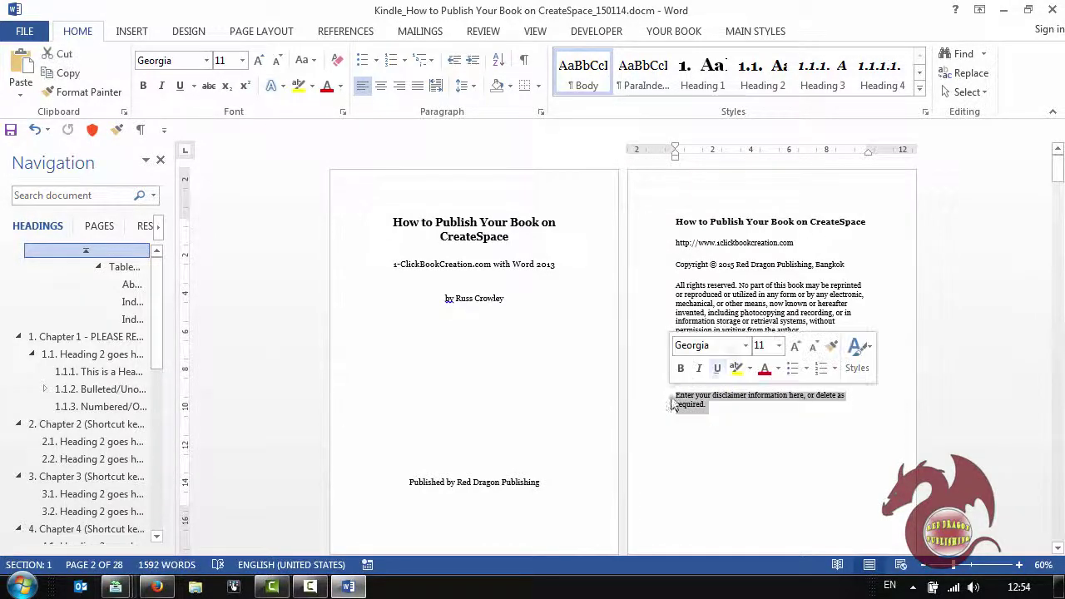
Delete the note "(please delete this header if not required)" from the Dedications heading
scroll(724, 375, down, 5)
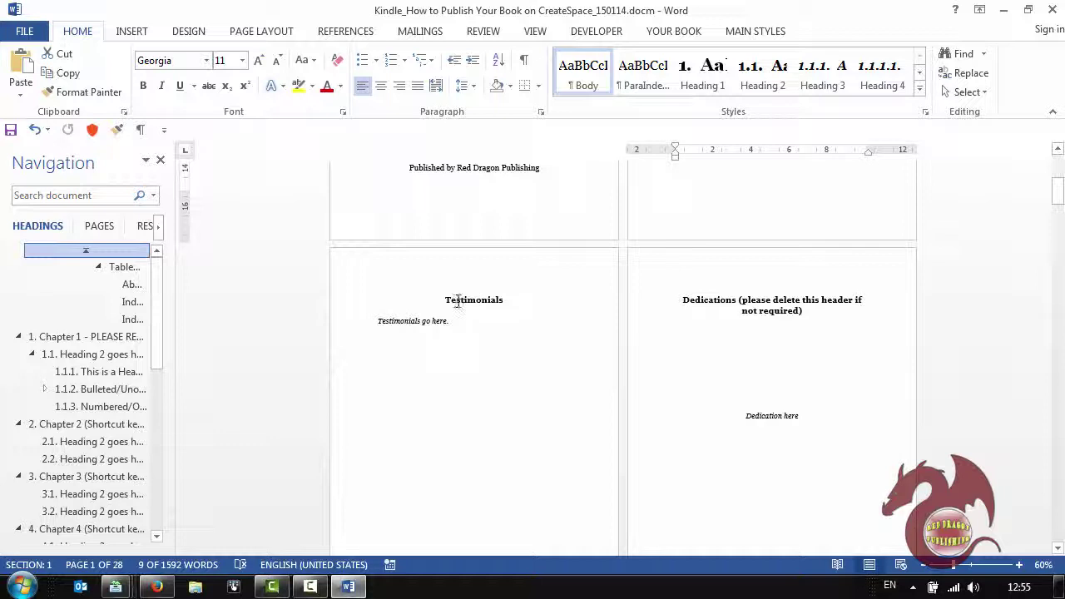
drag(740, 300, 792, 311)
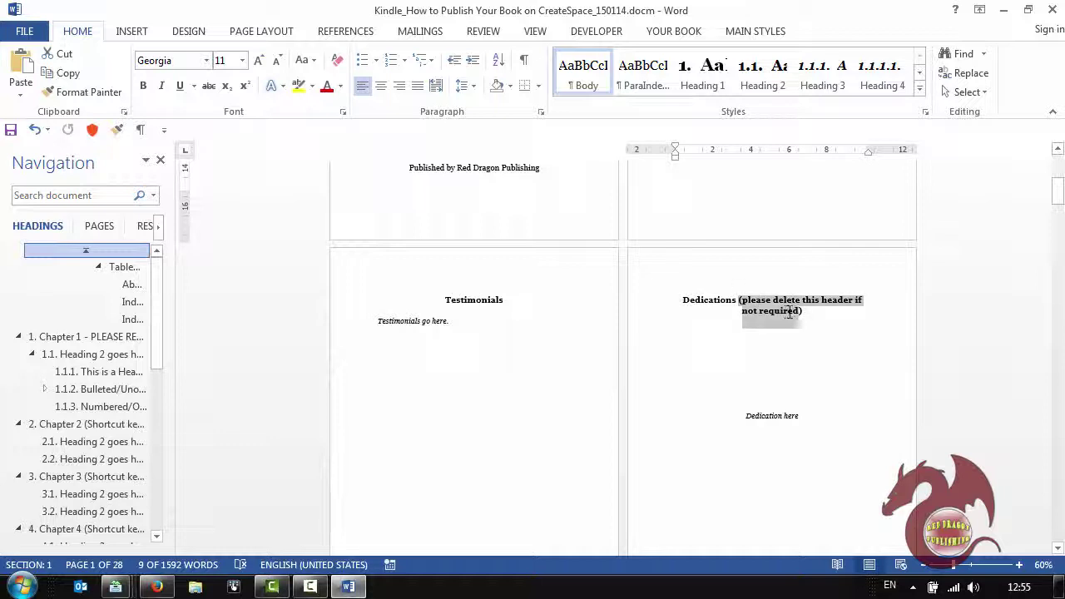
key(Delete)
scroll(445, 280, down, 3)
scroll(813, 273, up, 2)
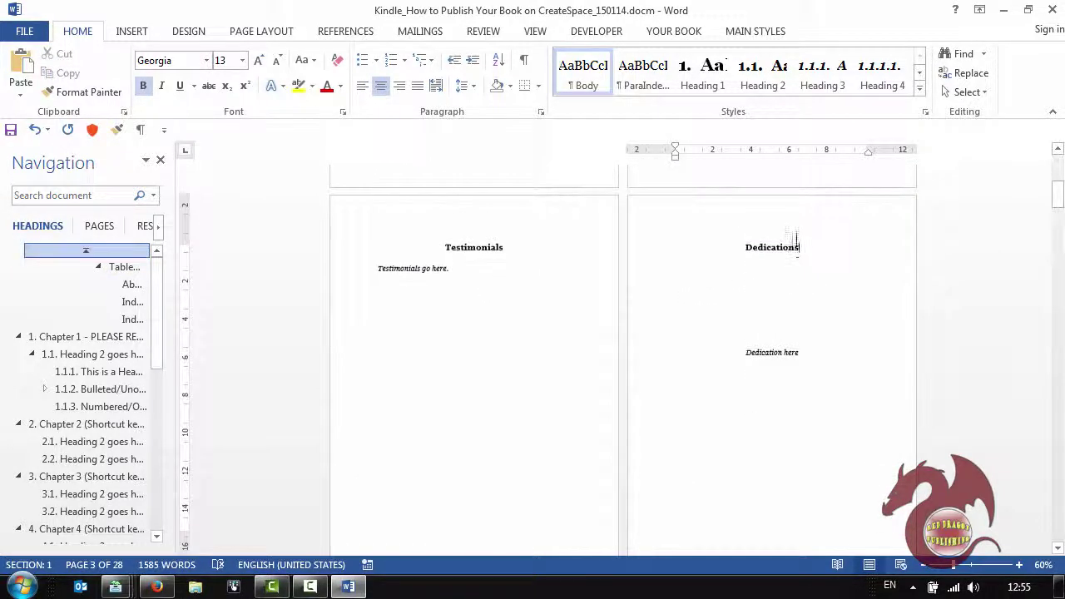
scroll(766, 294, down, 5)
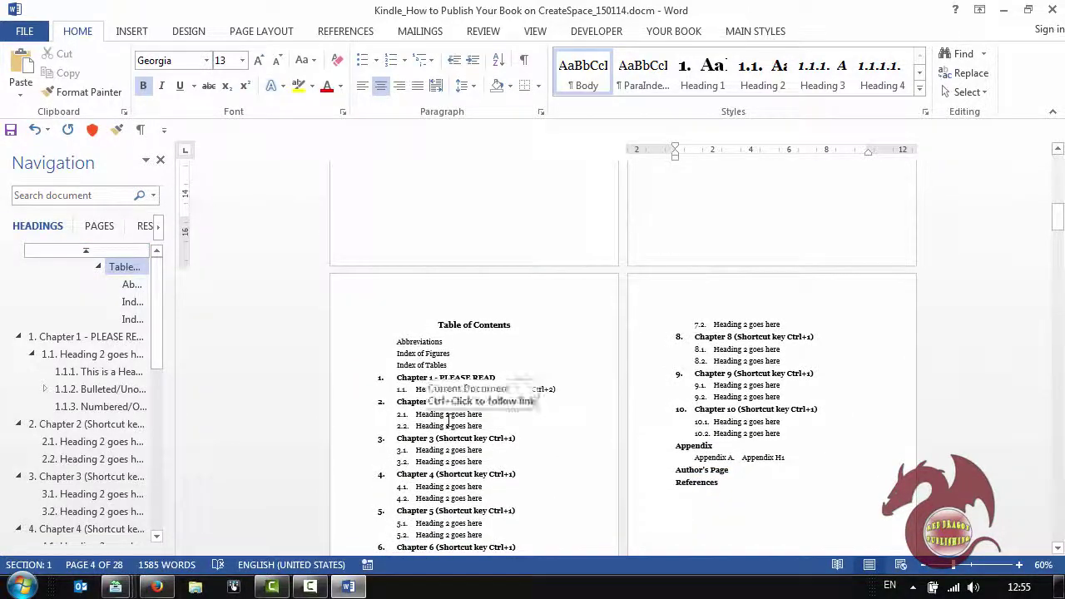
Review the table of contents and follow its Chapter 3 entry to that chapter
scroll(499, 388, down, 3)
scroll(489, 338, up, 1)
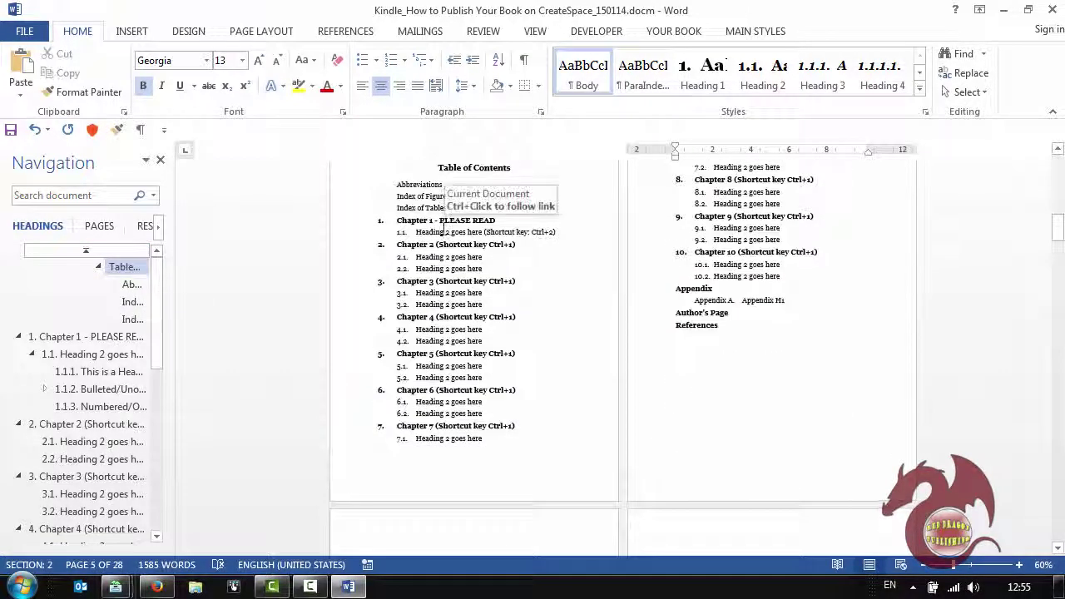
click(397, 196)
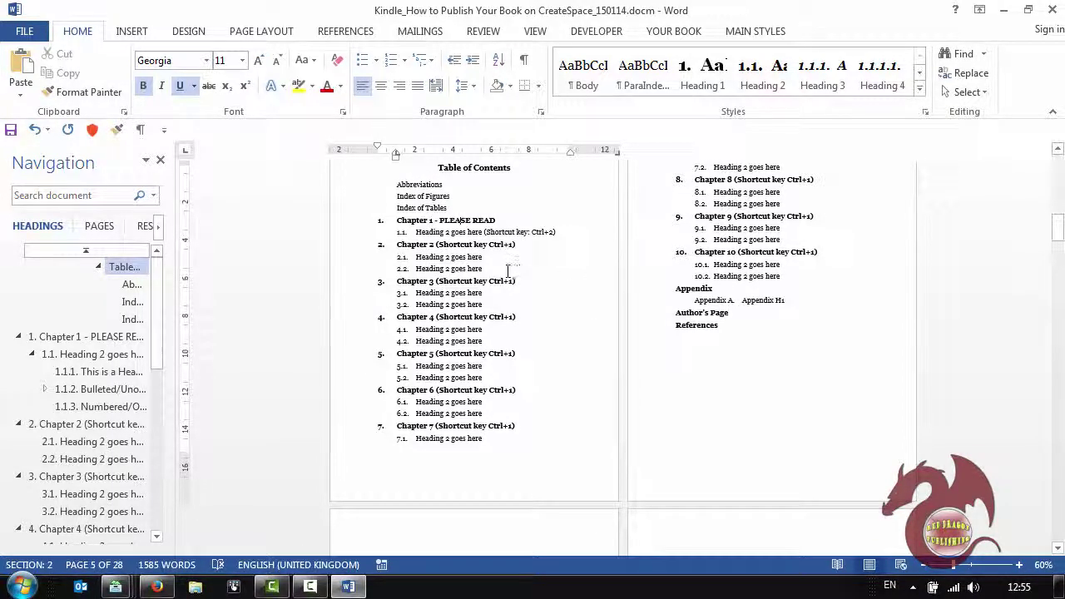
ctrl+click(447, 287)
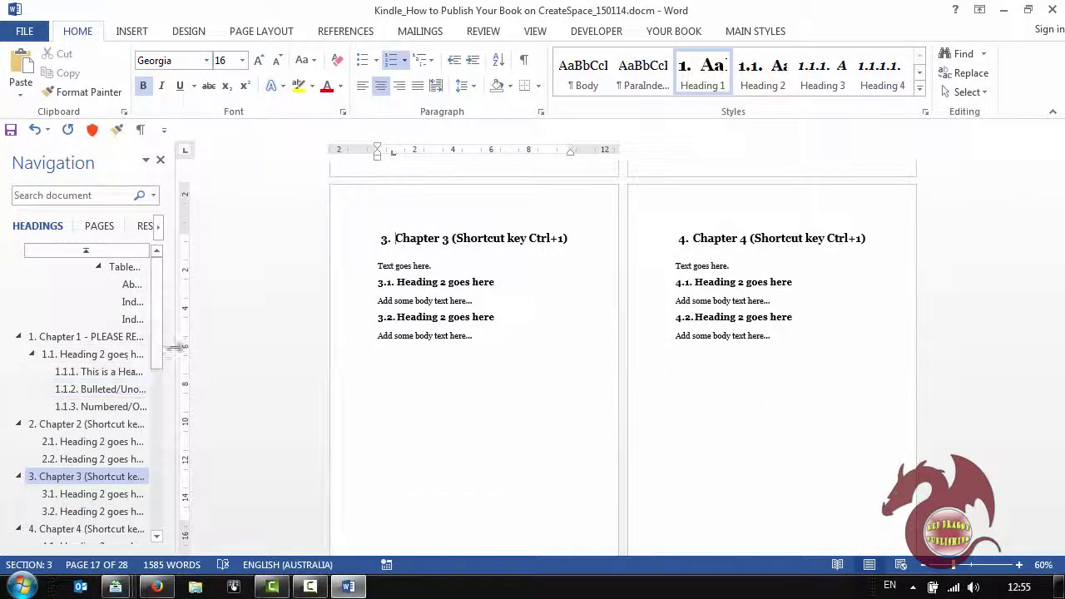
Widen the navigation pane to fit the full heading titles and go to section 10.2 in Chapter 10
drag(179, 347, 270, 347)
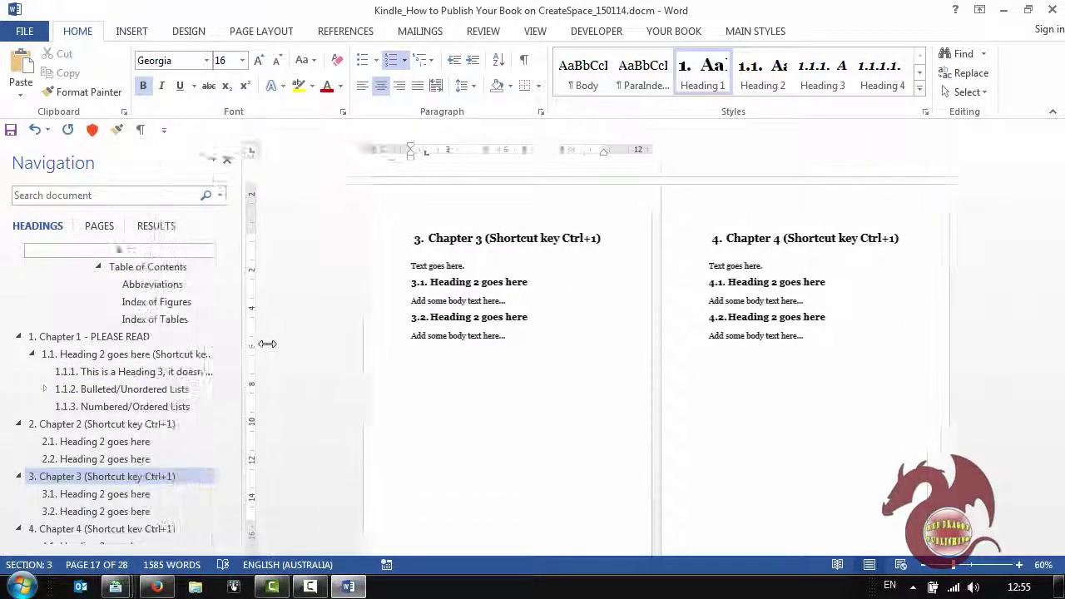
scroll(97, 402, down, 10)
click(98, 413)
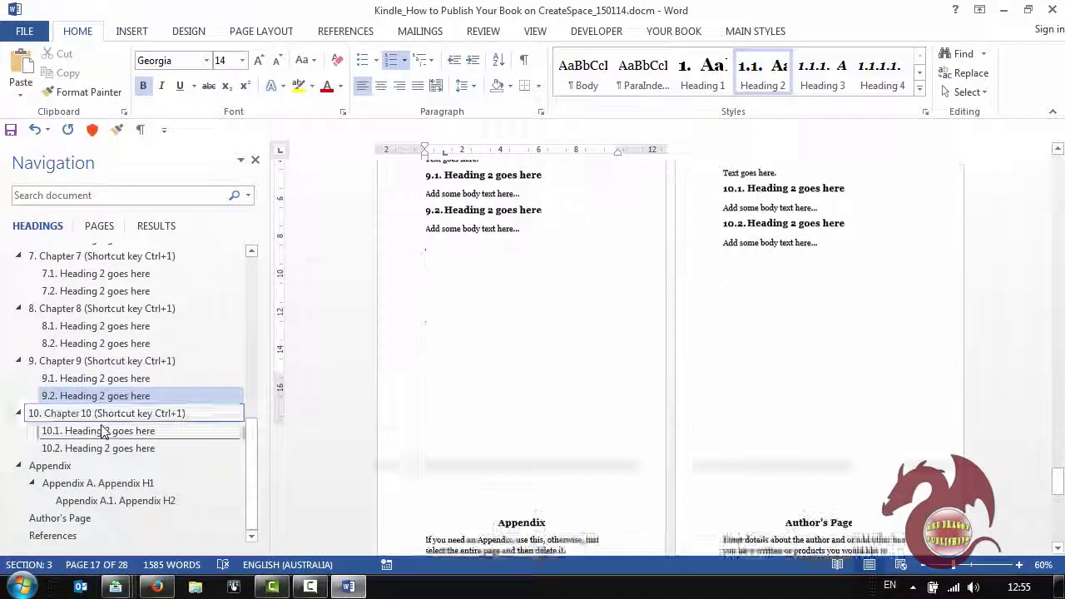
click(123, 450)
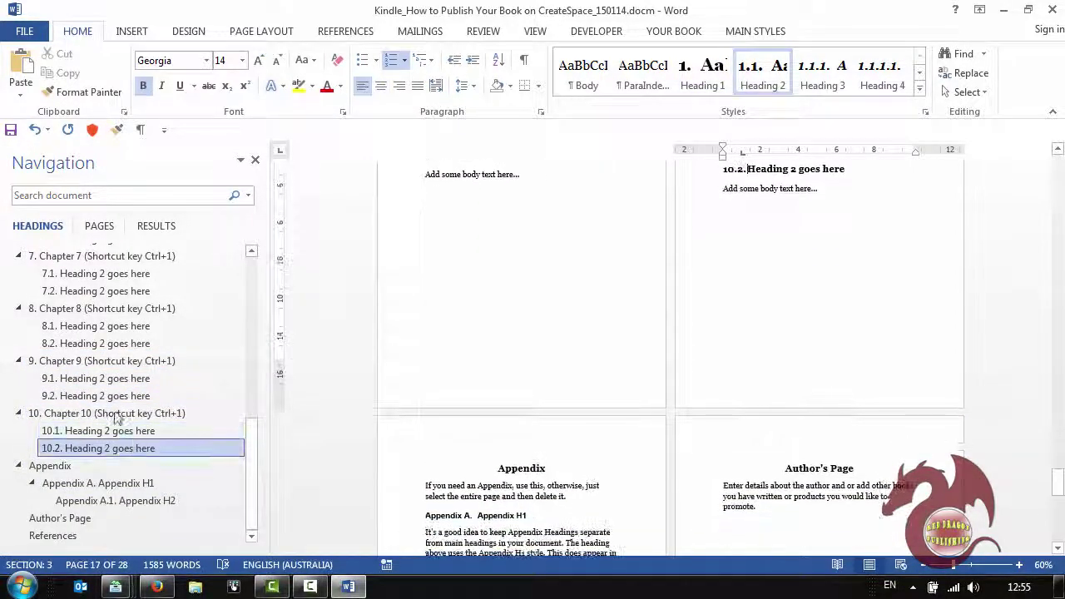
Examine the heading outline and the sample chapter pages, including Chapter 1's guidance on paragraph styles, bulleted lists and numbered lists
scroll(208, 441, up, 3)
scroll(75, 292, up, 5)
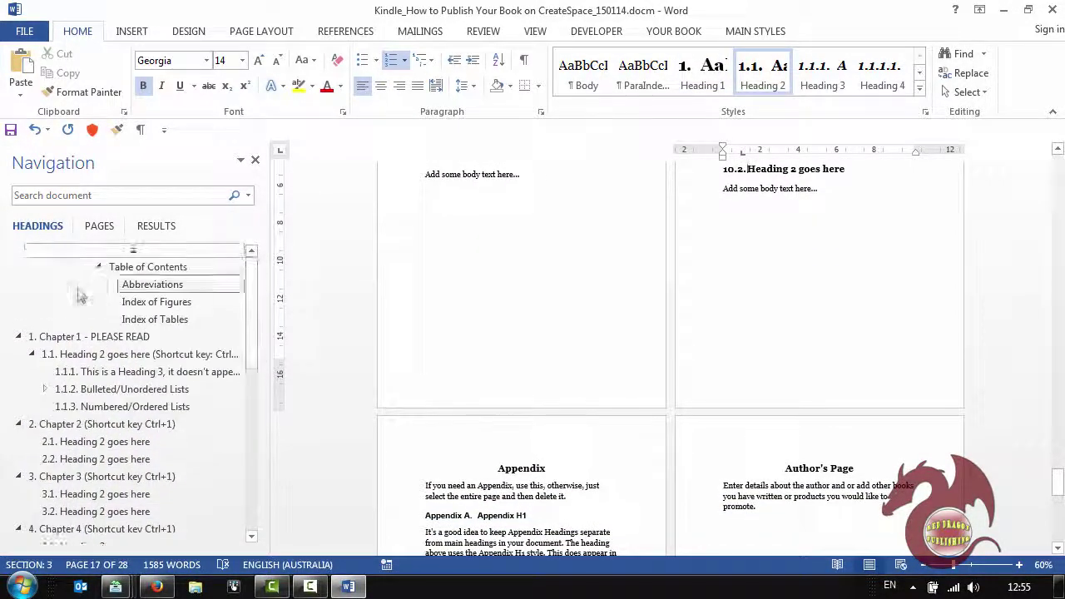
scroll(76, 308, down, 2)
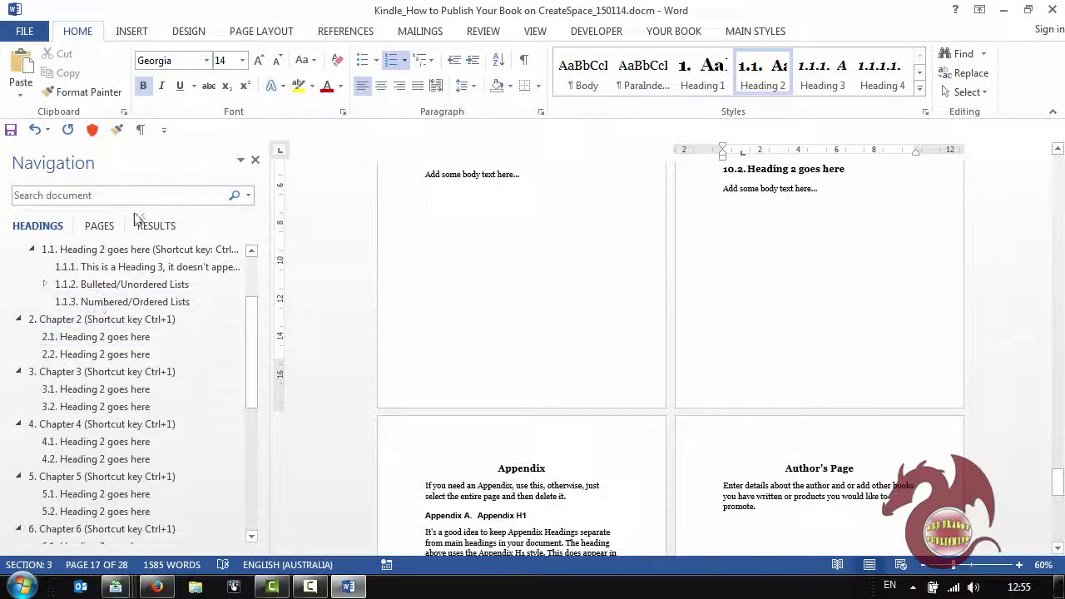
scroll(29, 349, down, 4)
drag(30, 343, 607, 356)
scroll(607, 356, up, 10)
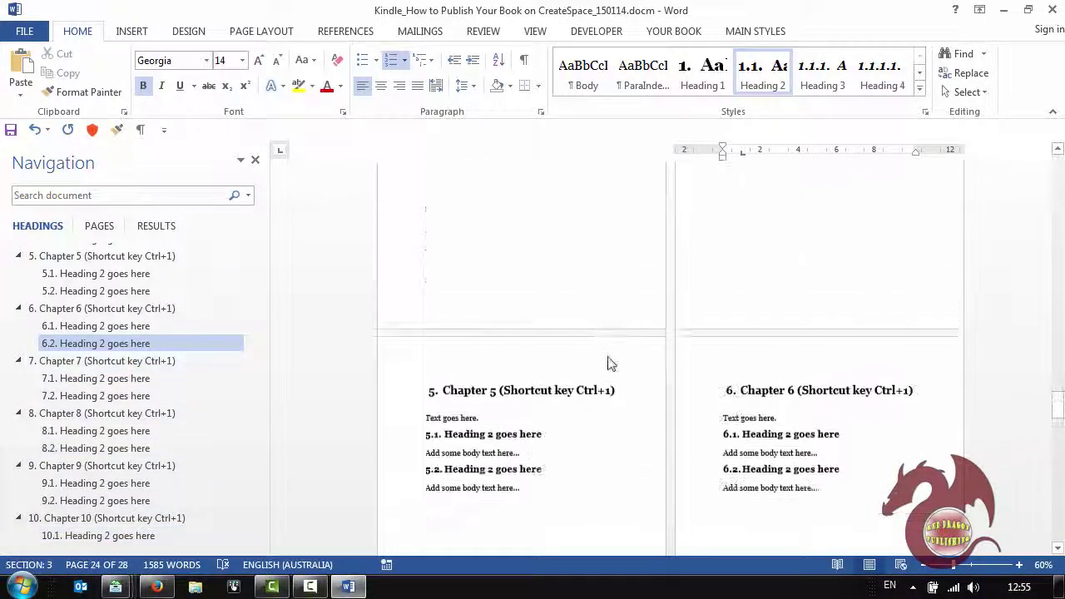
scroll(608, 356, up, 15)
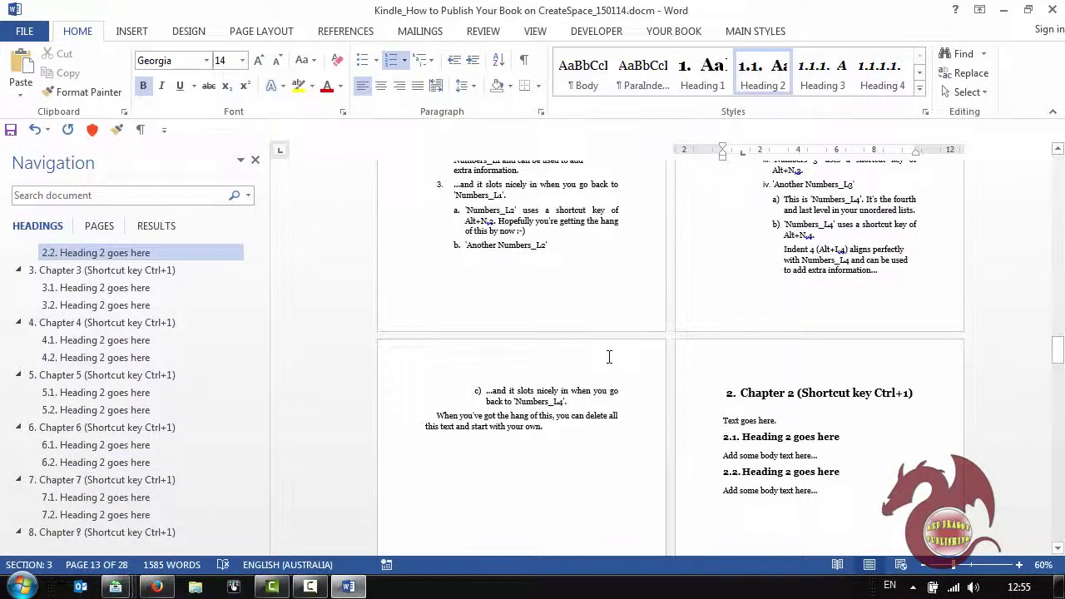
scroll(619, 350, up, 10)
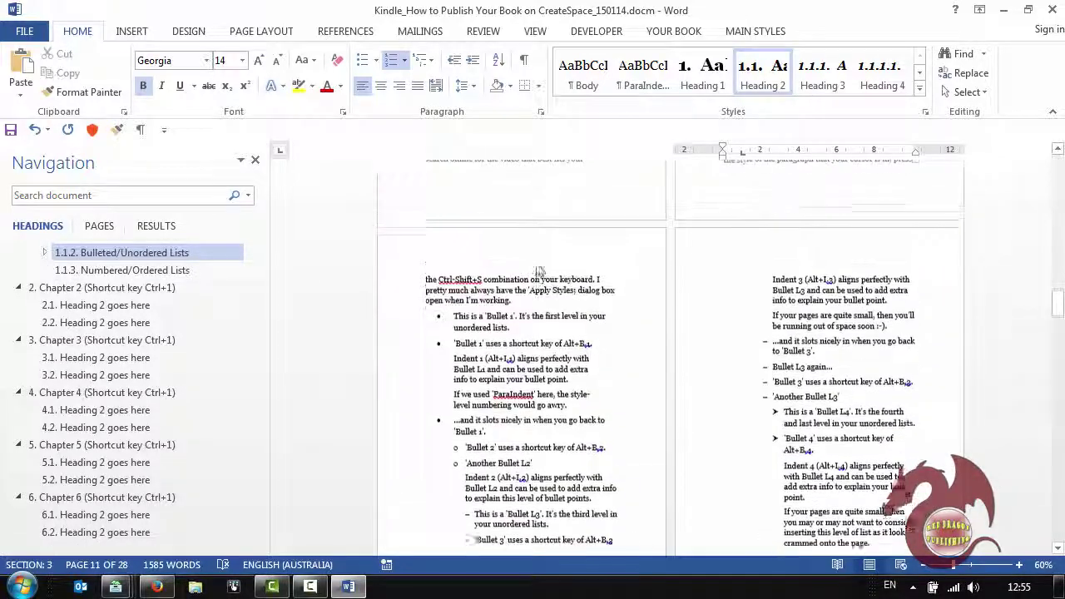
scroll(619, 351, up, 3)
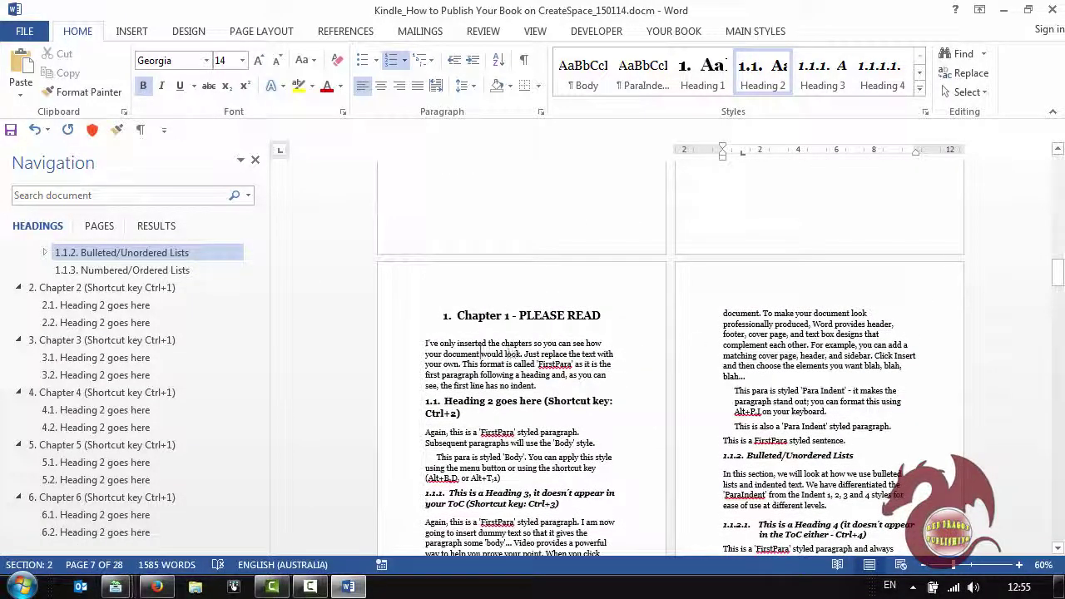
scroll(784, 393, down, 3)
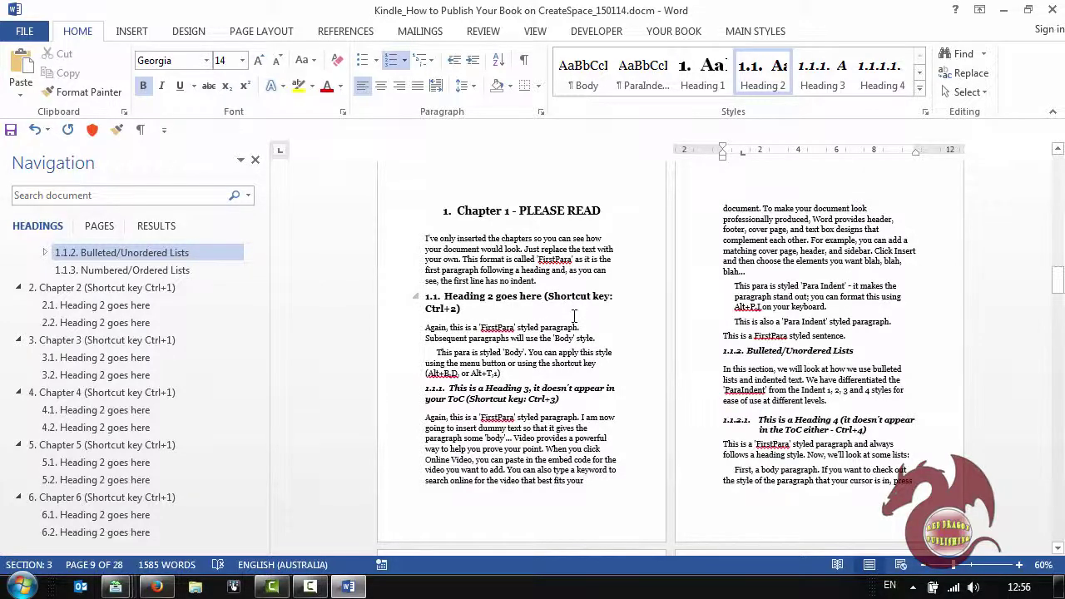
scroll(720, 330, down, 20)
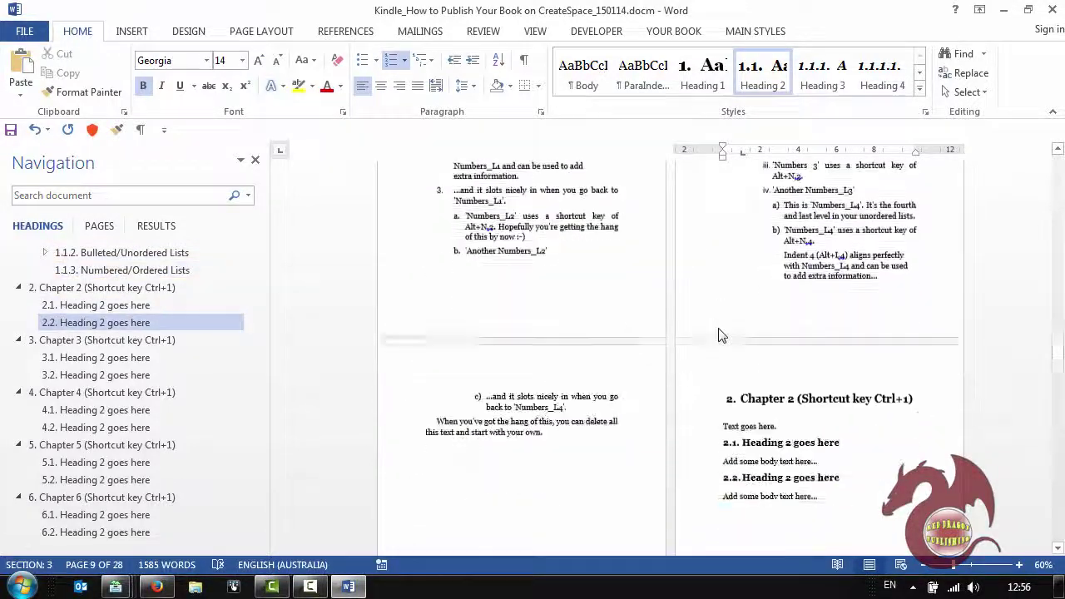
scroll(721, 331, down, 5)
scroll(721, 331, up, 3)
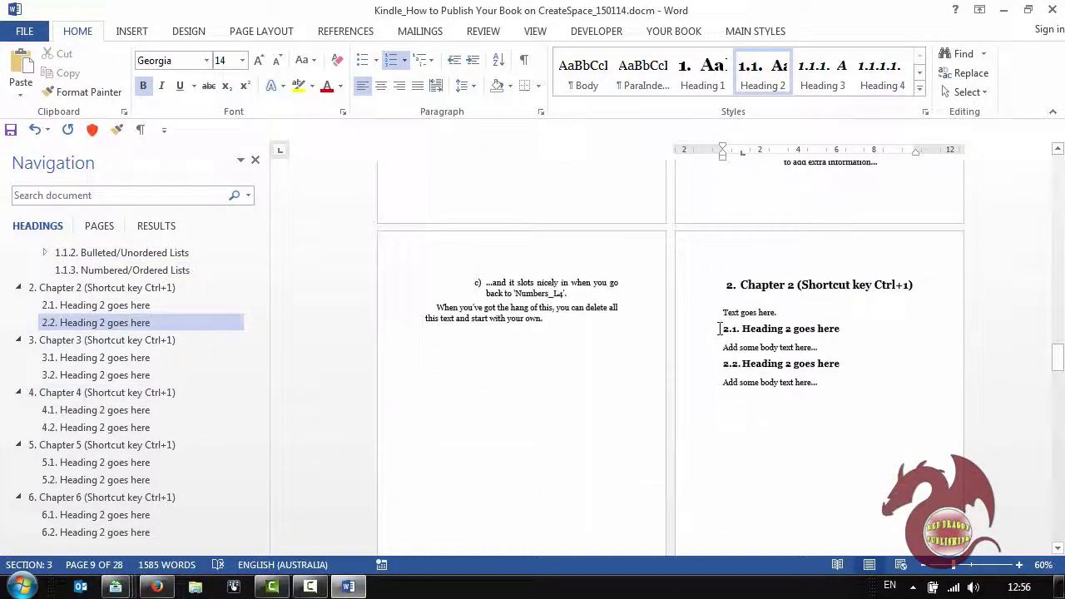
Add a new line after the body text of section 2.2 and insert the portrait photo from the Pictures library there
click(847, 389)
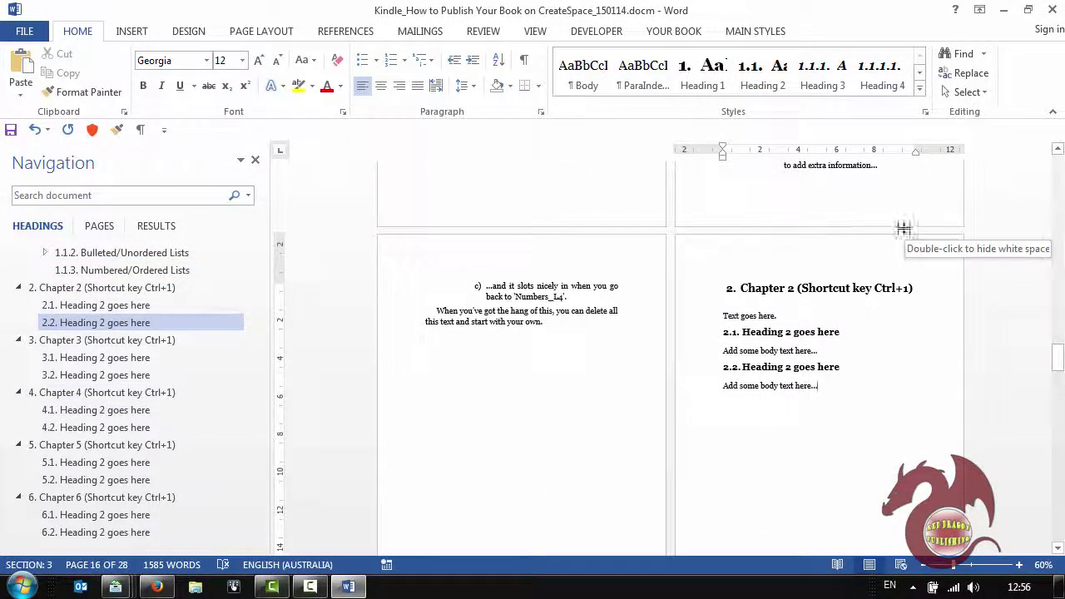
click(675, 34)
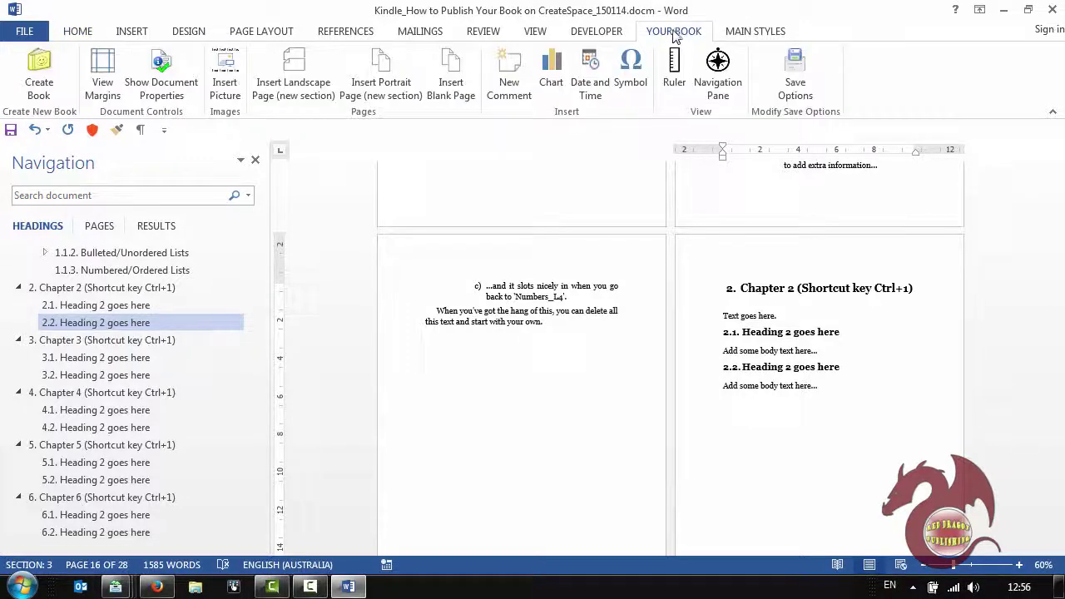
click(764, 31)
click(685, 38)
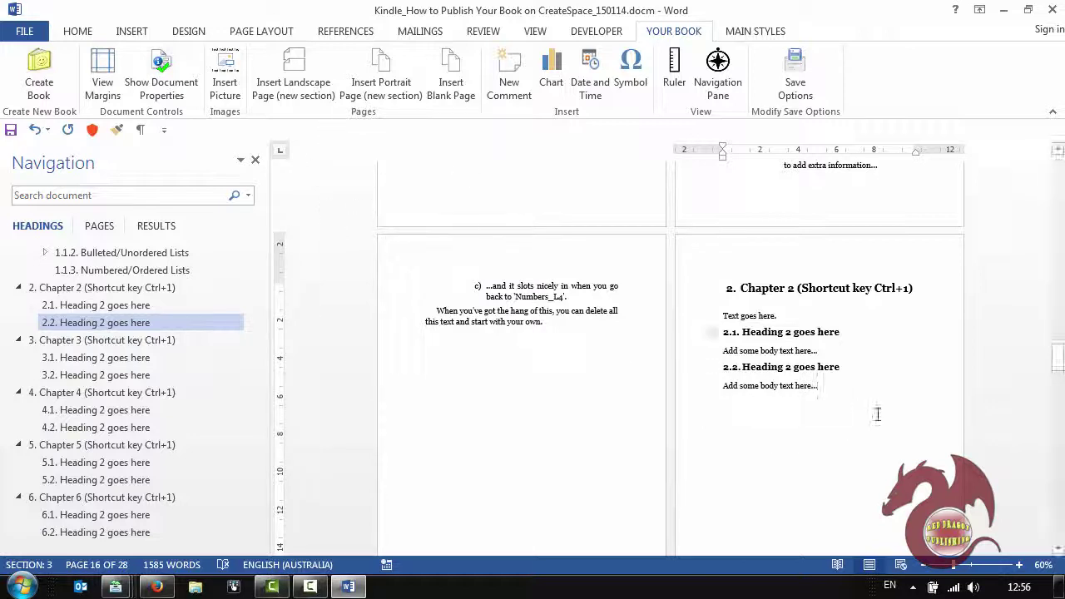
key(Return)
click(224, 77)
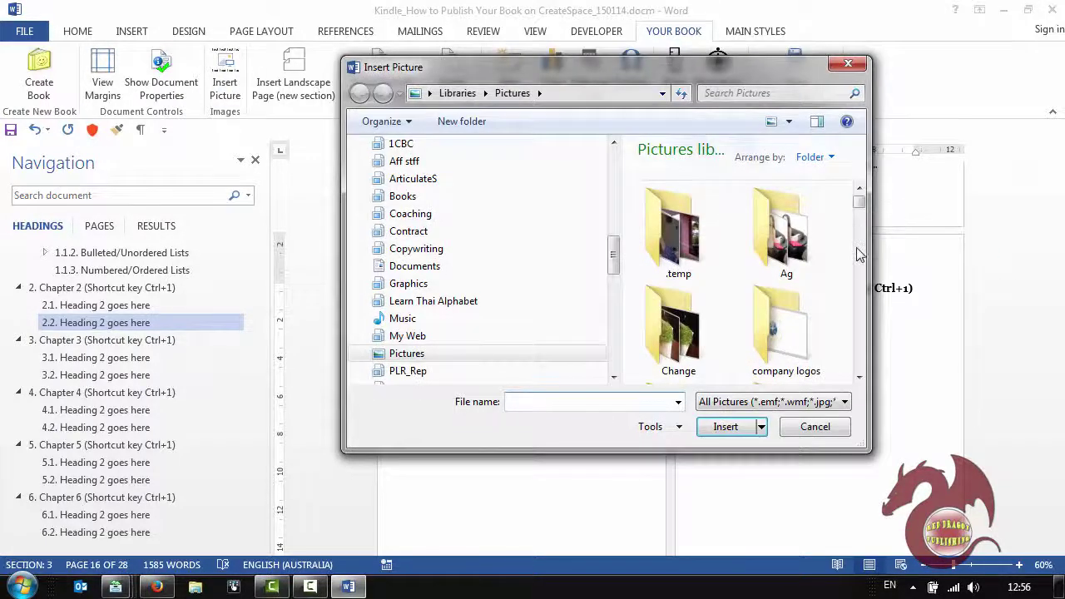
scroll(860, 261, down, 5)
scroll(860, 260, down, 6)
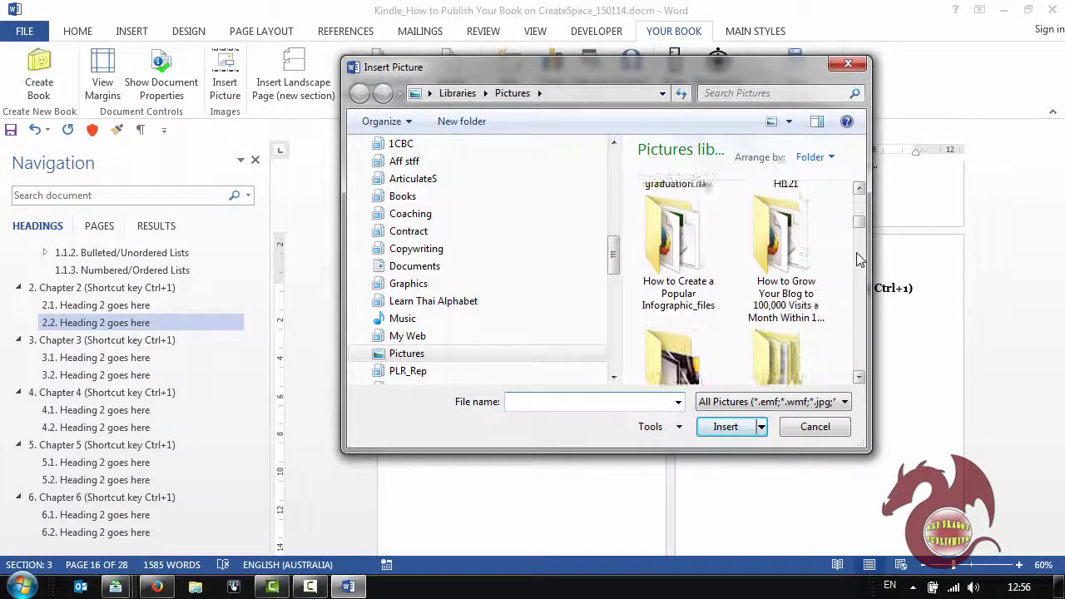
scroll(860, 287, down, 6)
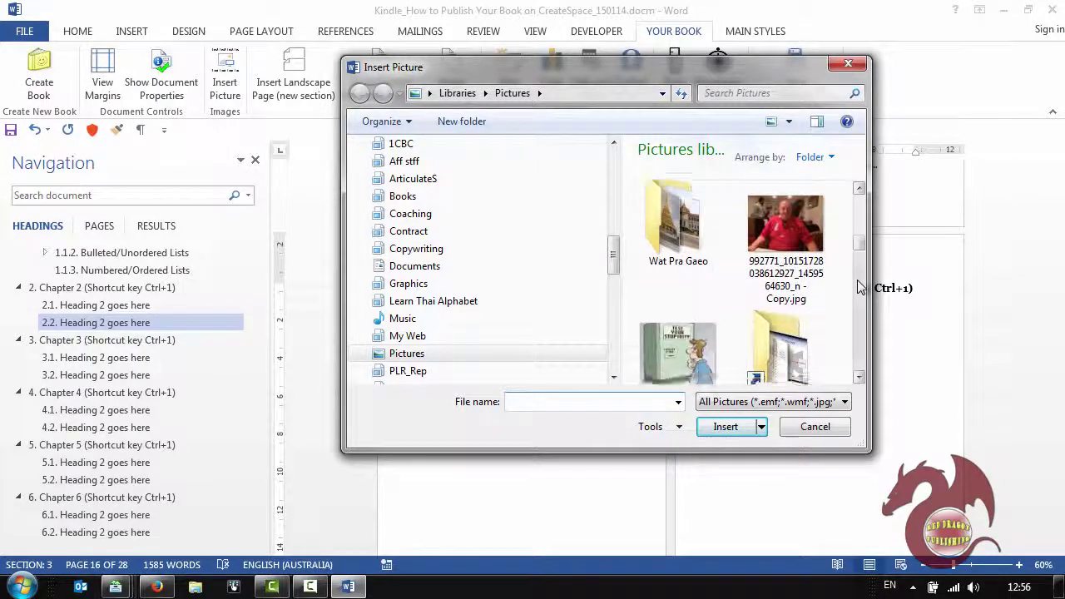
double_click(666, 342)
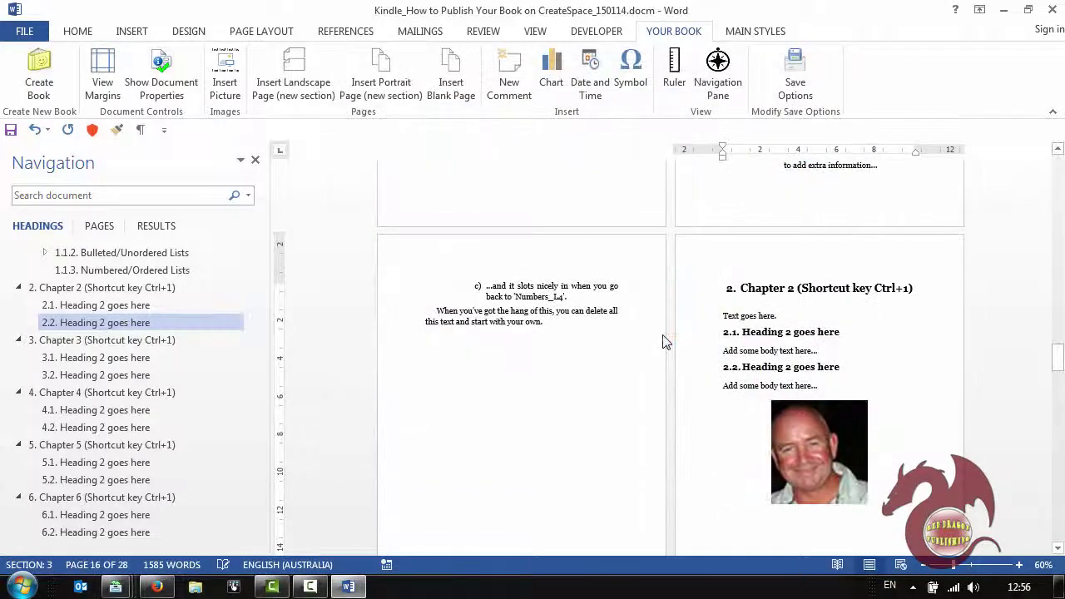
Insert blank pages below the portrait photo at the end of Chapter 2, running the Insert Blank Page command twice
scroll(858, 372, down, 3)
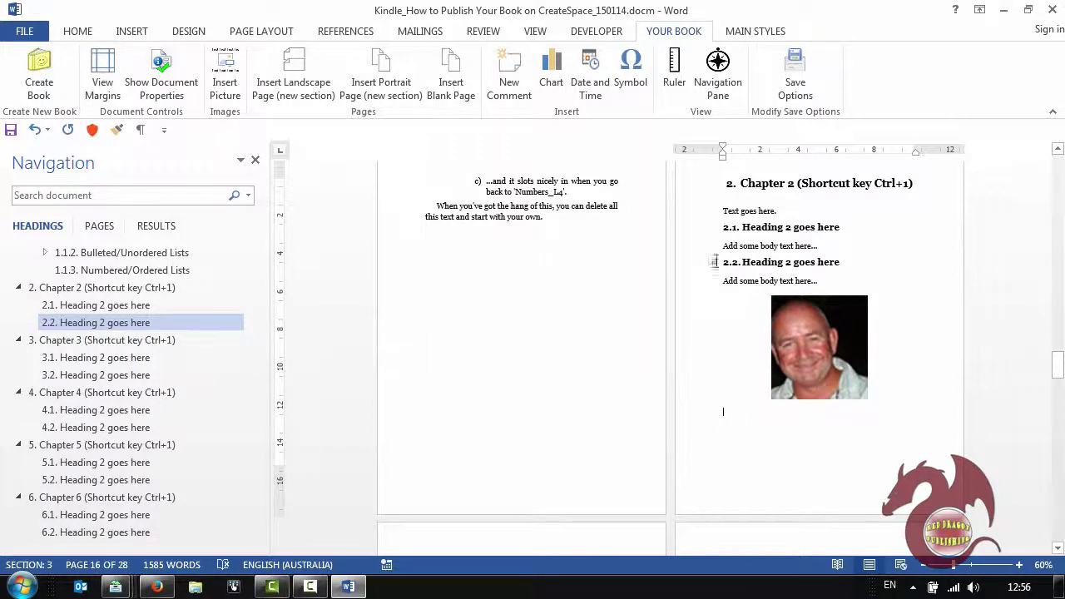
click(450, 81)
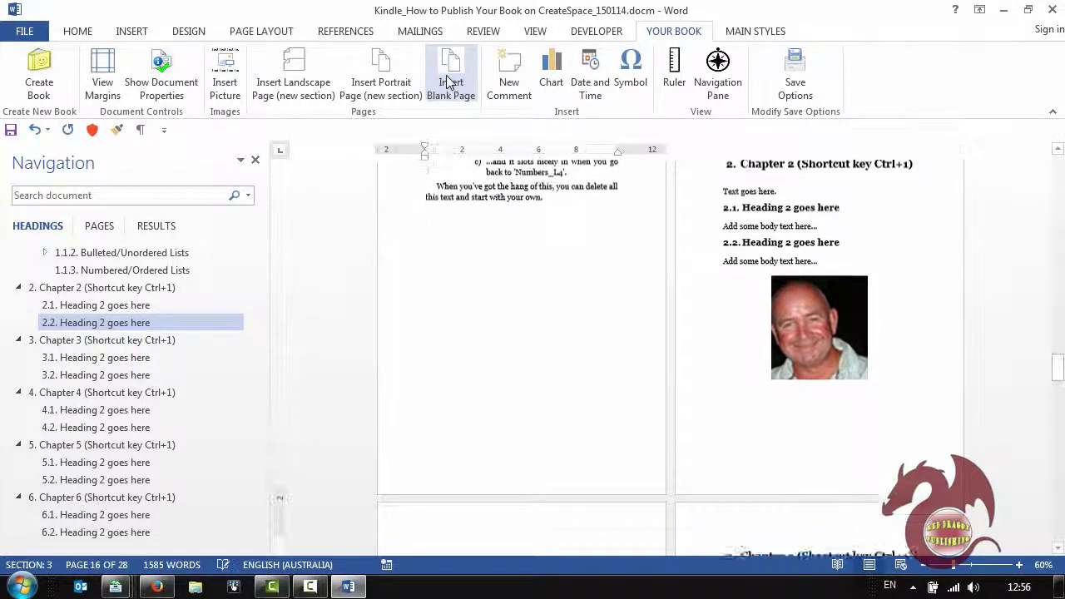
click(449, 81)
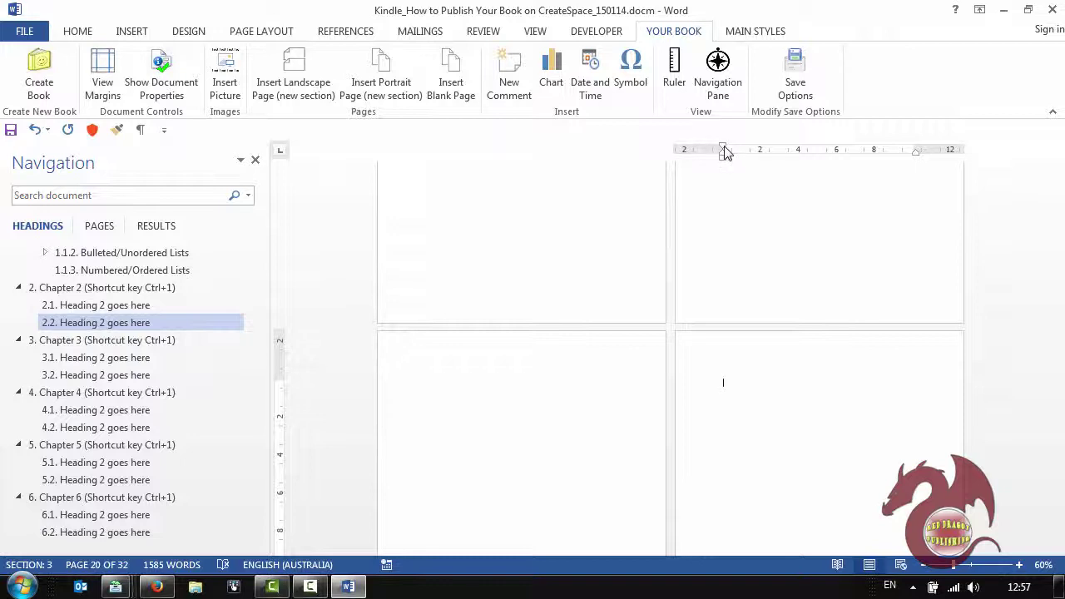
Hide the navigation pane and show it again
click(718, 73)
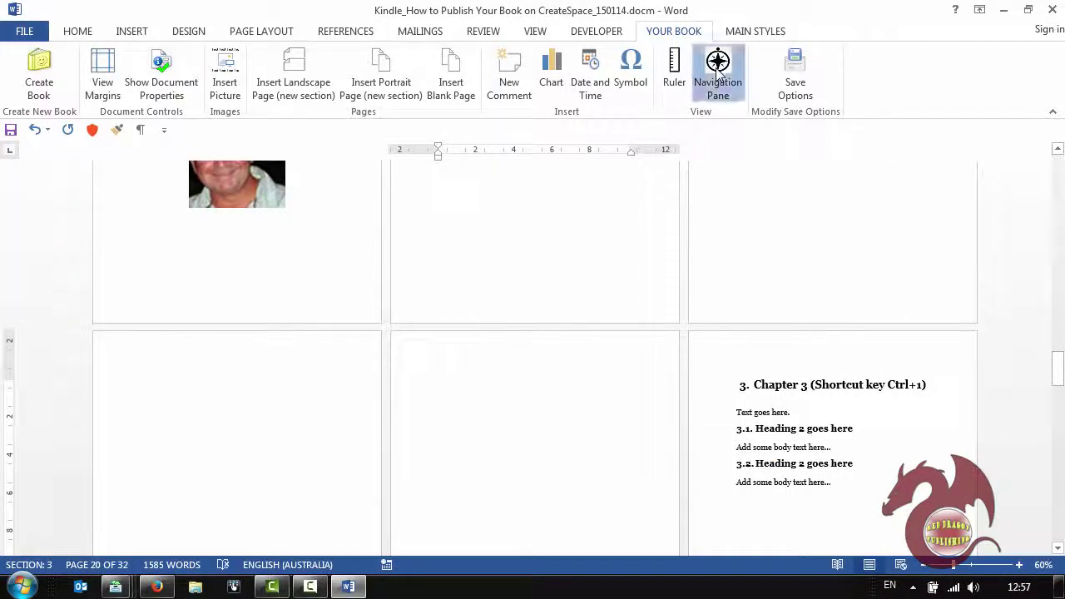
click(719, 73)
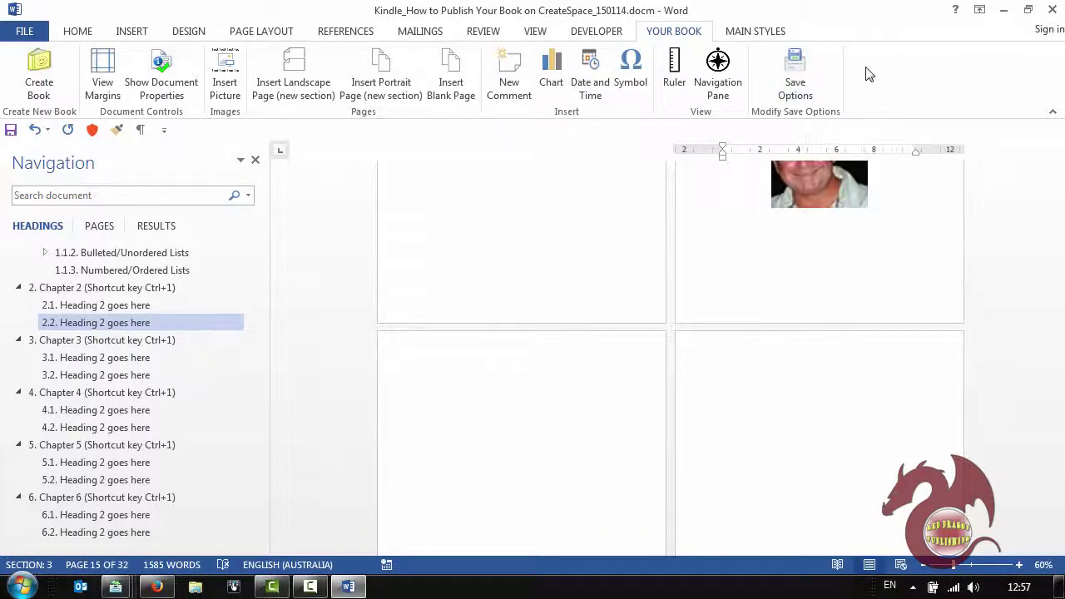
Examine the save options for saving the book under a new date each day, and leave them without making a choice
click(796, 69)
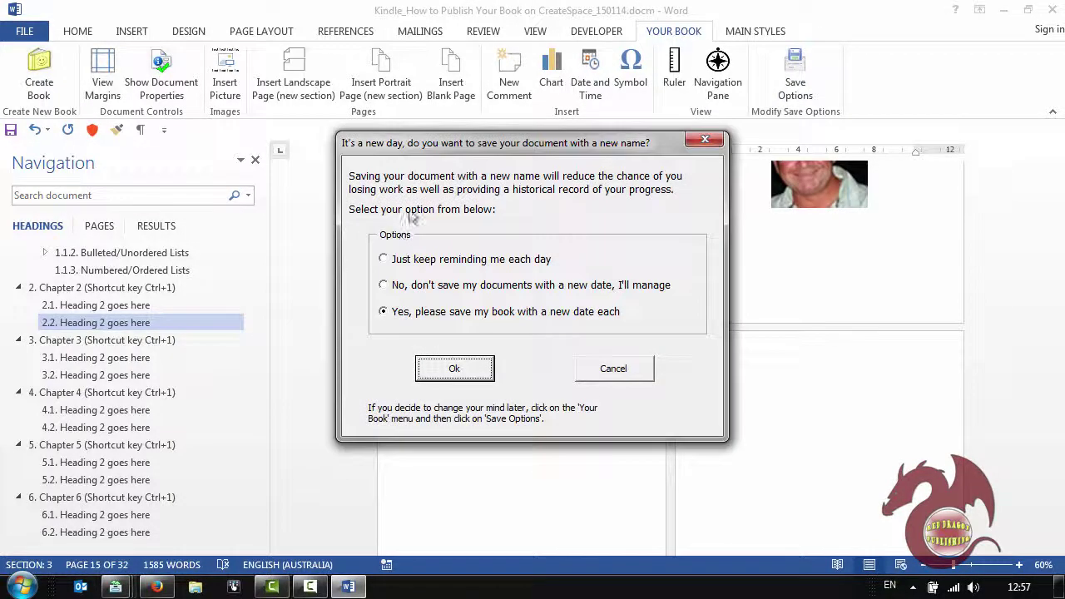
drag(462, 144, 481, 130)
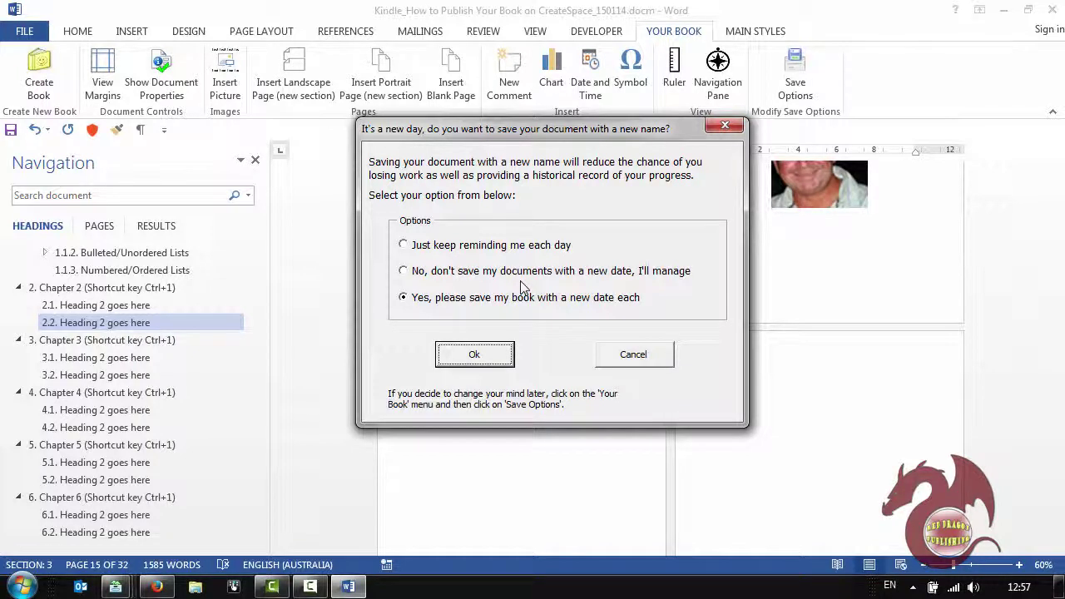
click(634, 355)
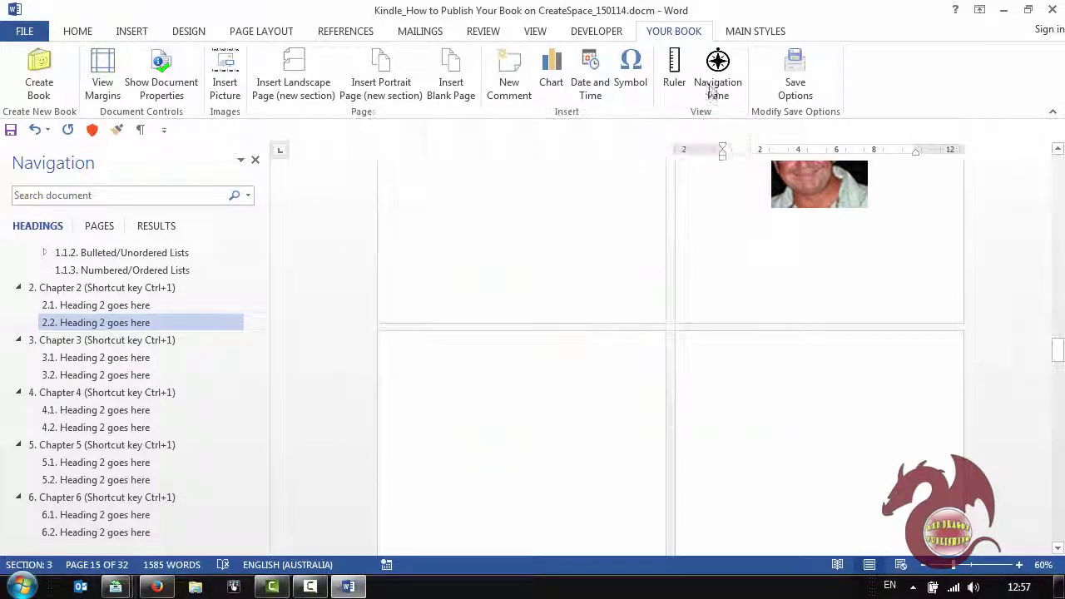
Add the chapter title "Heading 1" on the first blank page after Chapter 2, using the Heading 1 (Same Page) style
click(751, 34)
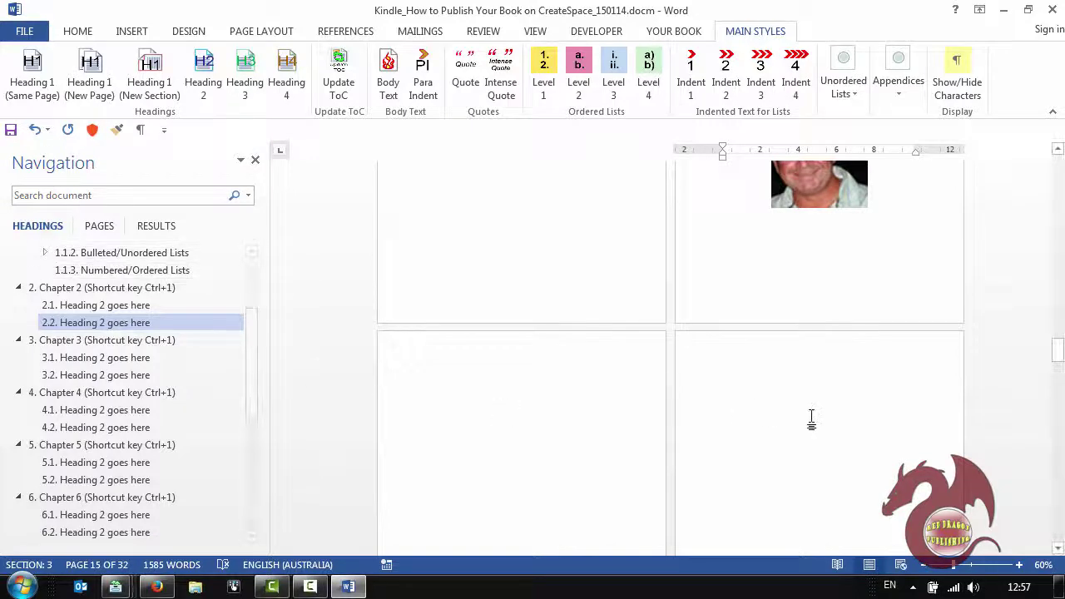
scroll(813, 423, up, 3)
scroll(816, 426, down, 4)
click(469, 328)
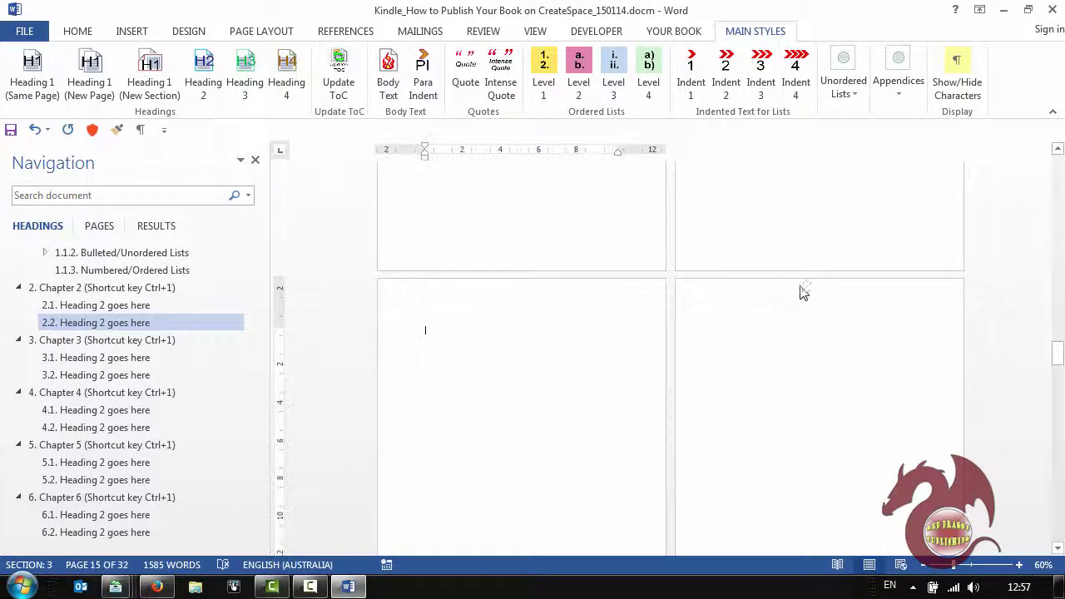
click(34, 70)
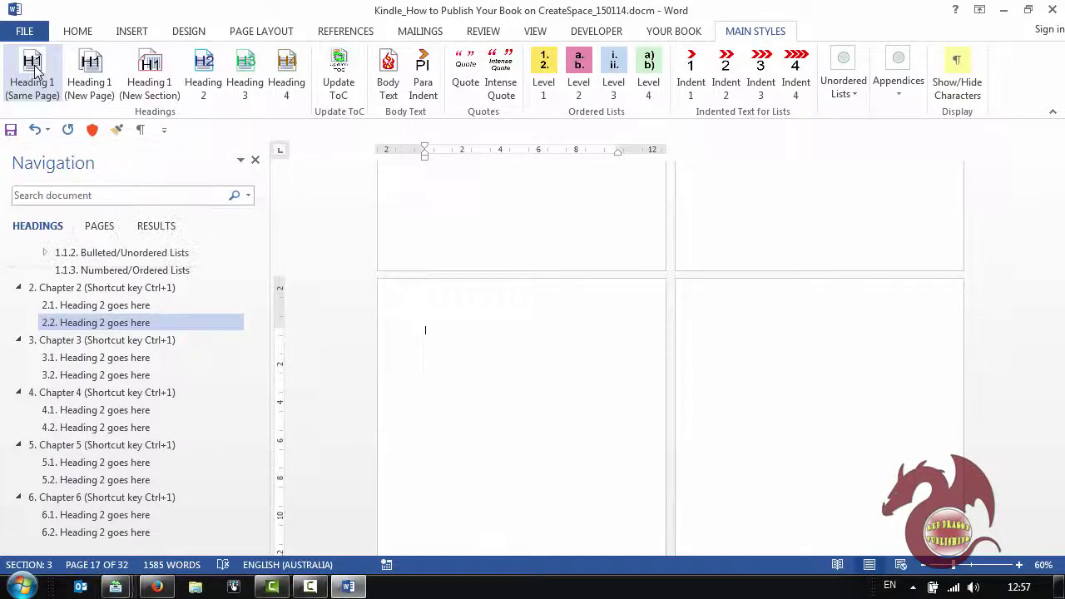
text(Hea)
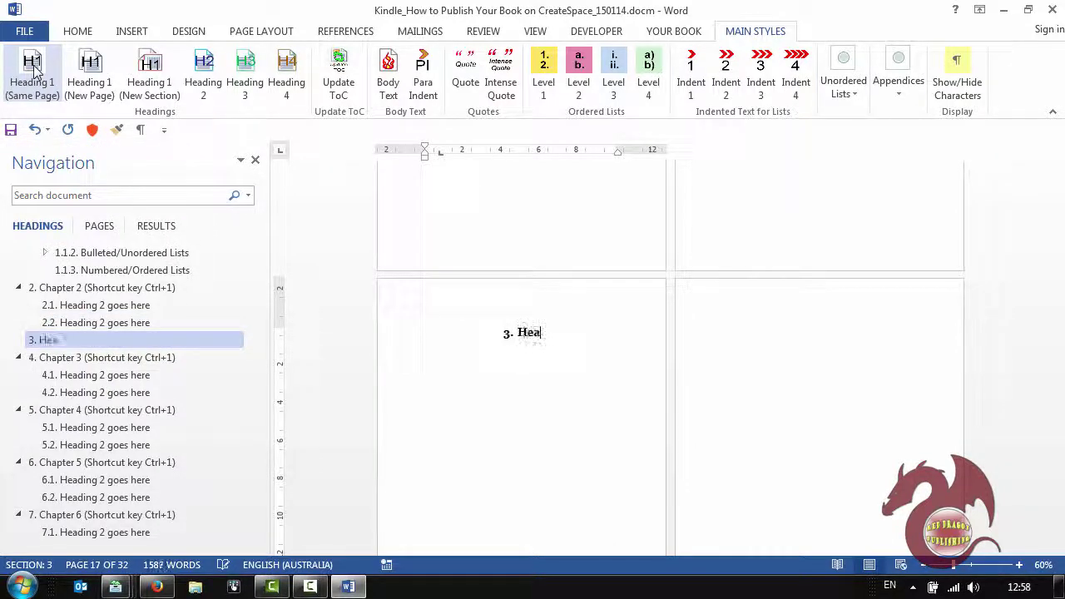
text(ding 1)
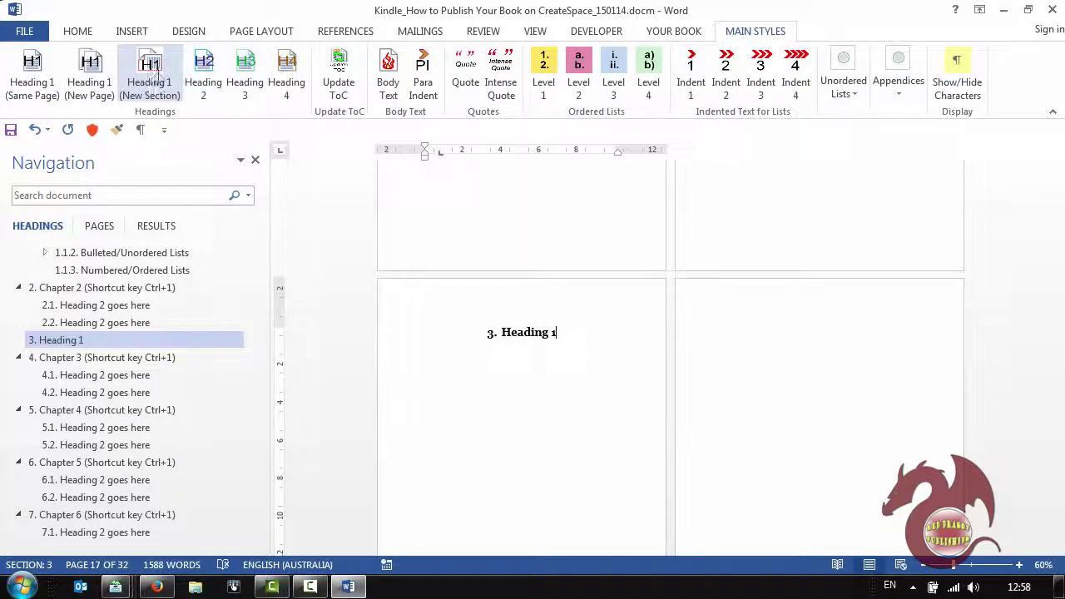
Add nine empty chapters after Heading 1, each starting on its own page, using the Heading 1 (New Page) style
click(89, 79)
click(89, 79)
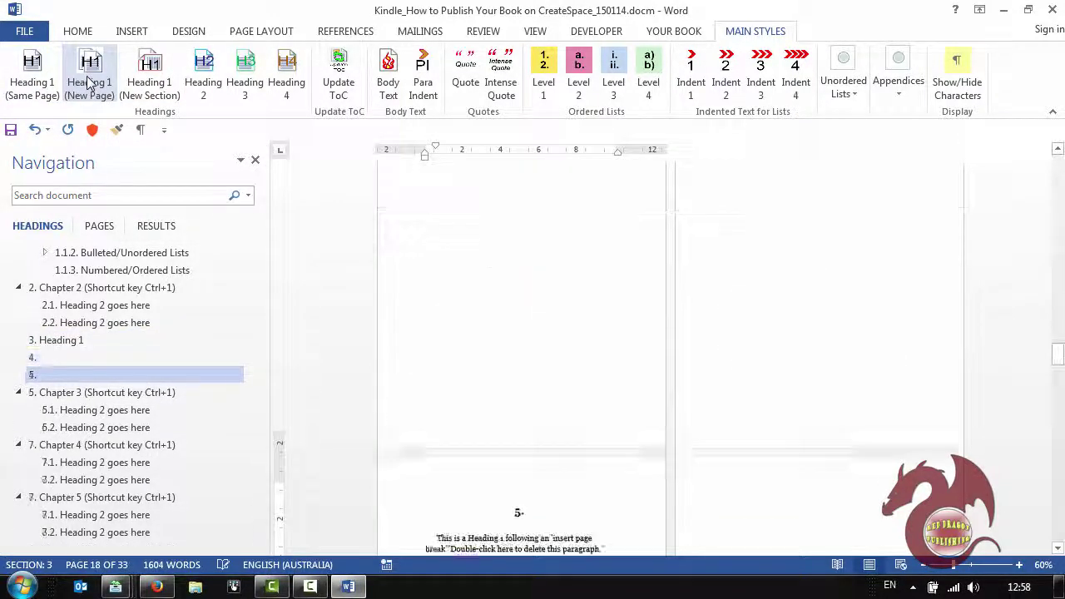
click(89, 81)
click(89, 81)
click(89, 81)
click(89, 81)
click(89, 81)
click(89, 81)
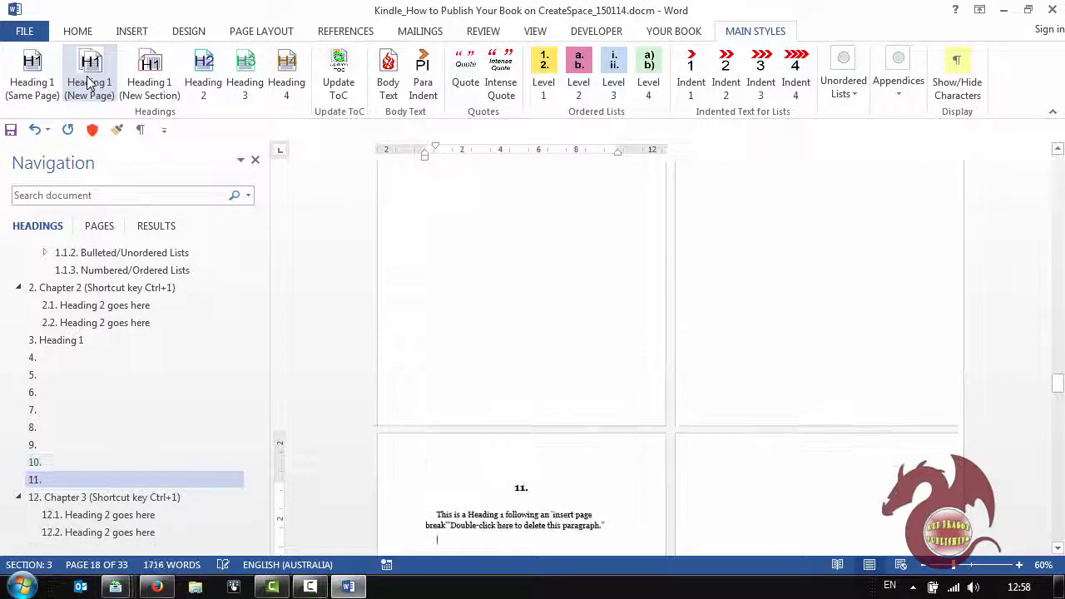
click(89, 81)
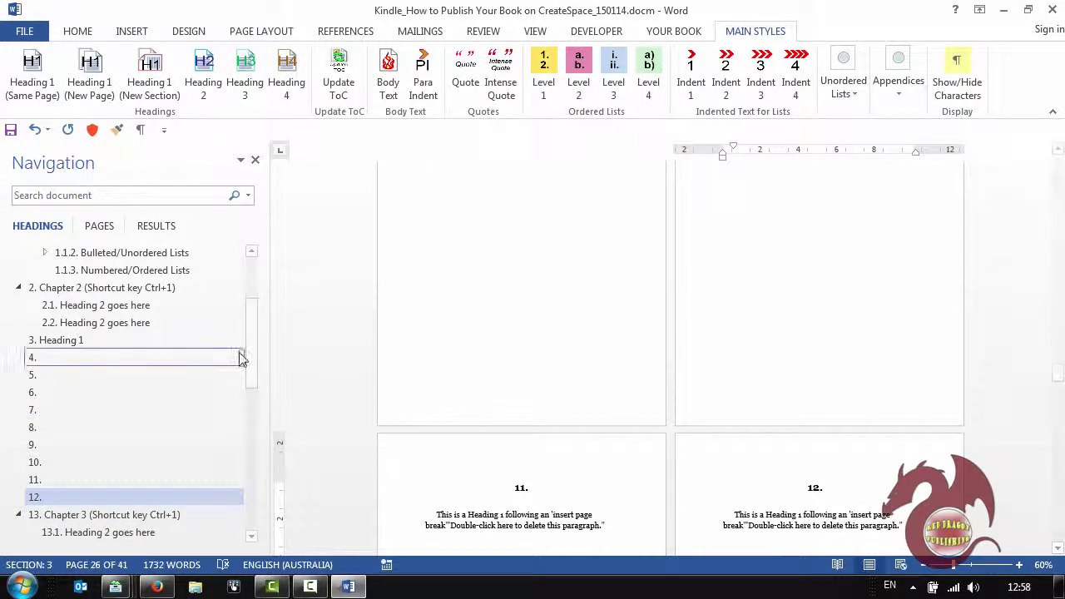
Go to the table of contents and update it to include the newly added chapter headings
drag(255, 305, 185, 267)
click(212, 272)
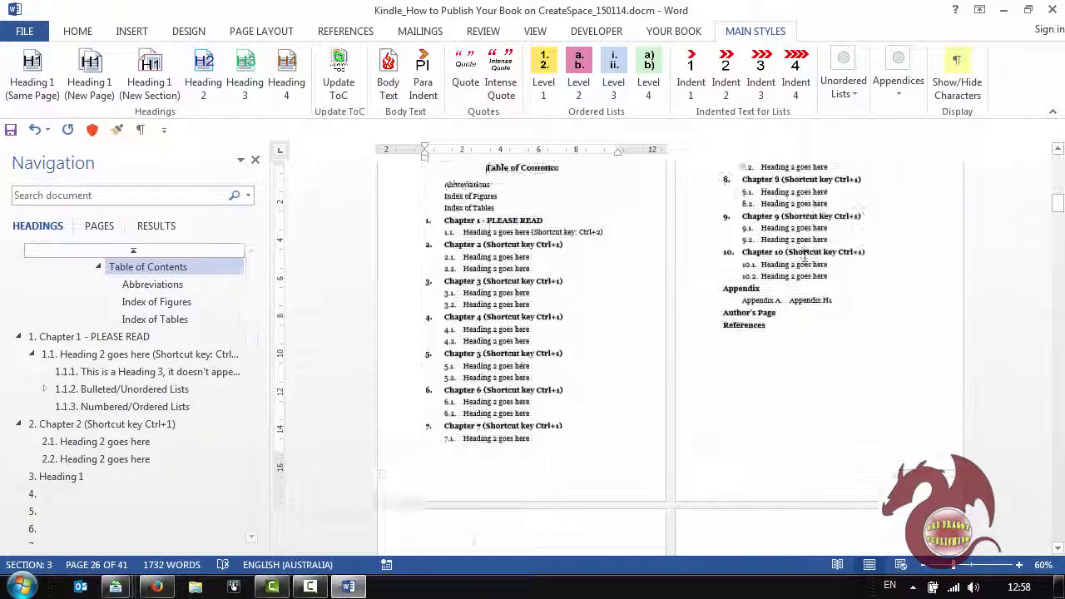
scroll(805, 257, up, 3)
scroll(673, 381, down, 3)
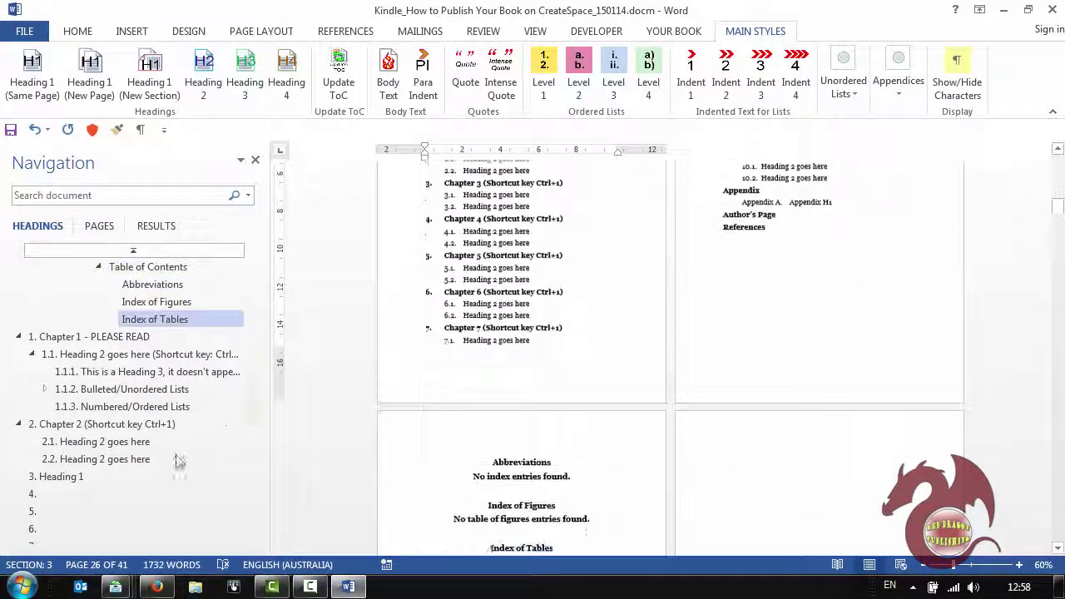
scroll(91, 433, down, 7)
scroll(99, 352, up, 5)
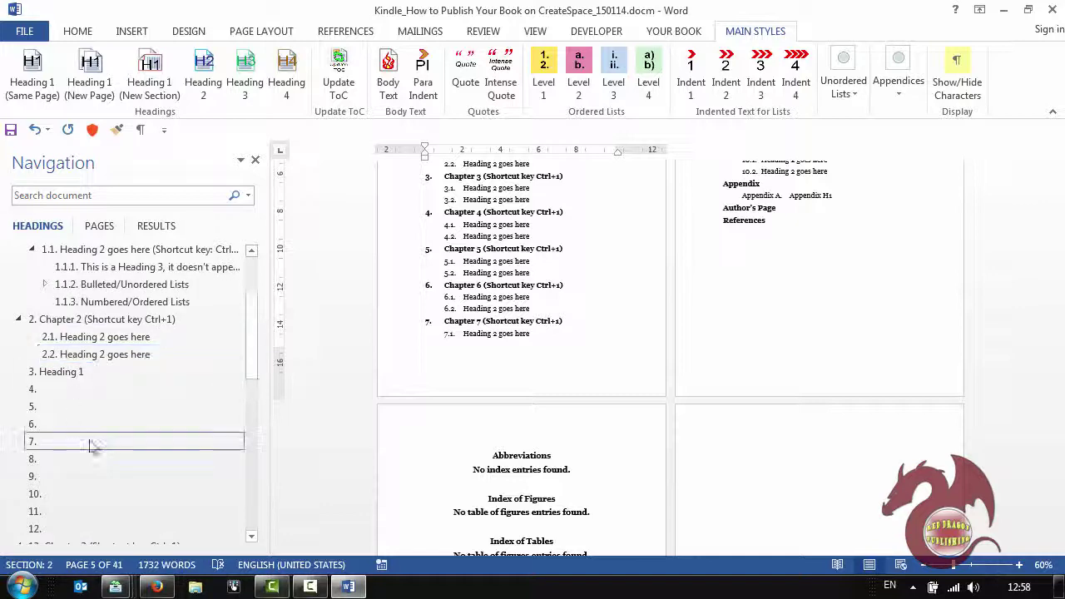
click(339, 75)
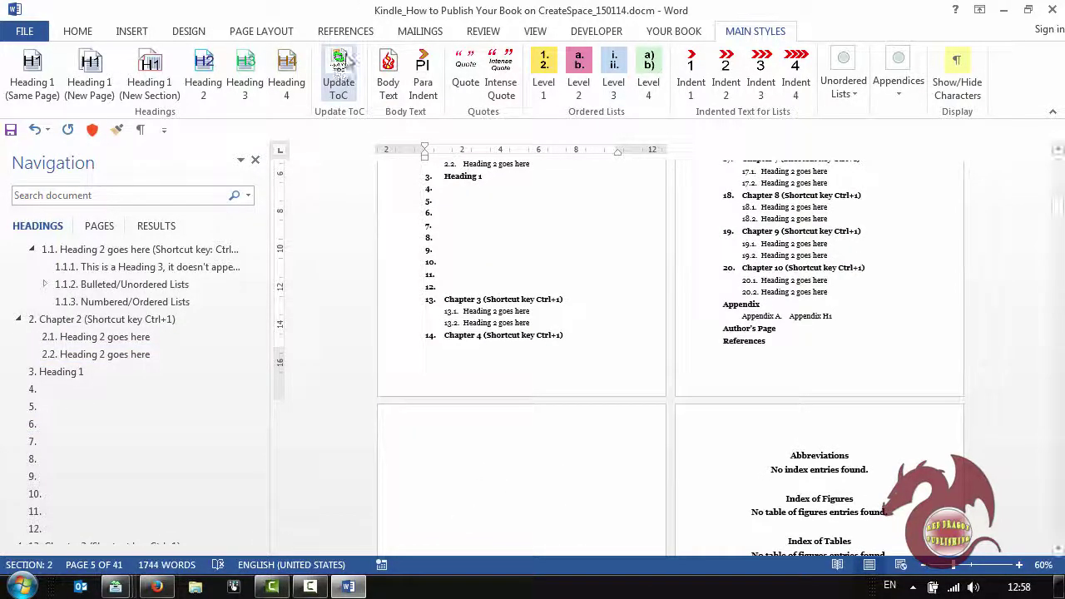
scroll(901, 314, up, 3)
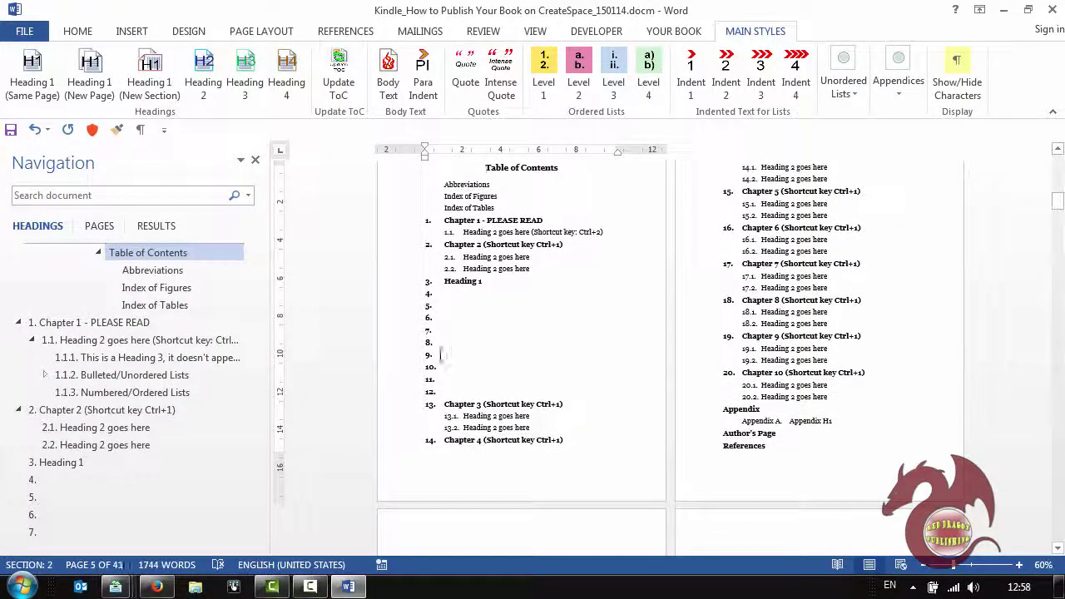
View the Index of Tables page, browse the heading list and visit the empty chapters 8 and 7
click(155, 304)
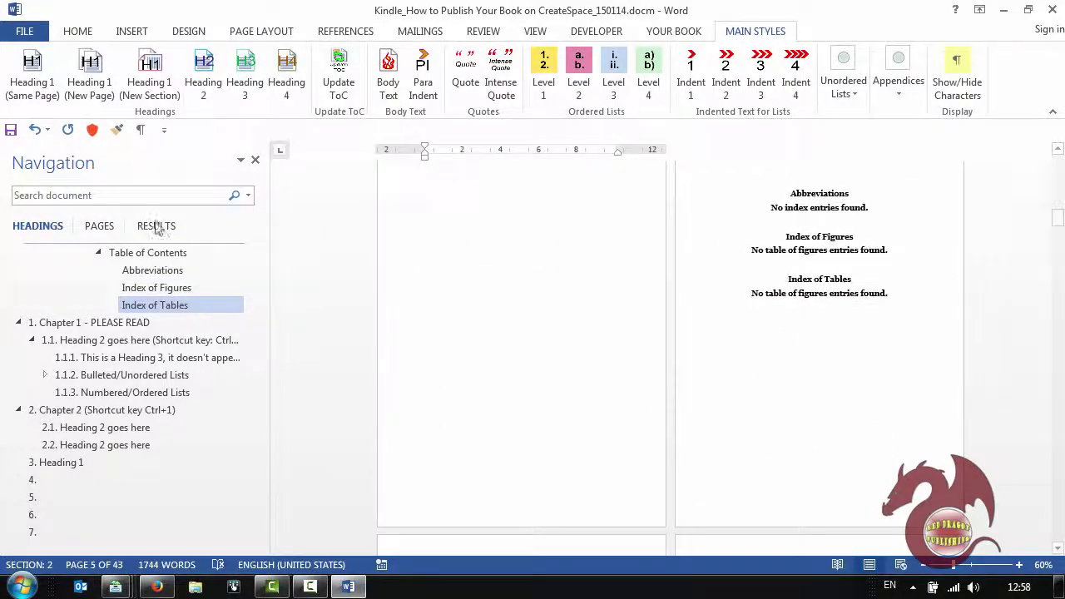
scroll(677, 302, down, 5)
scroll(73, 366, down, 10)
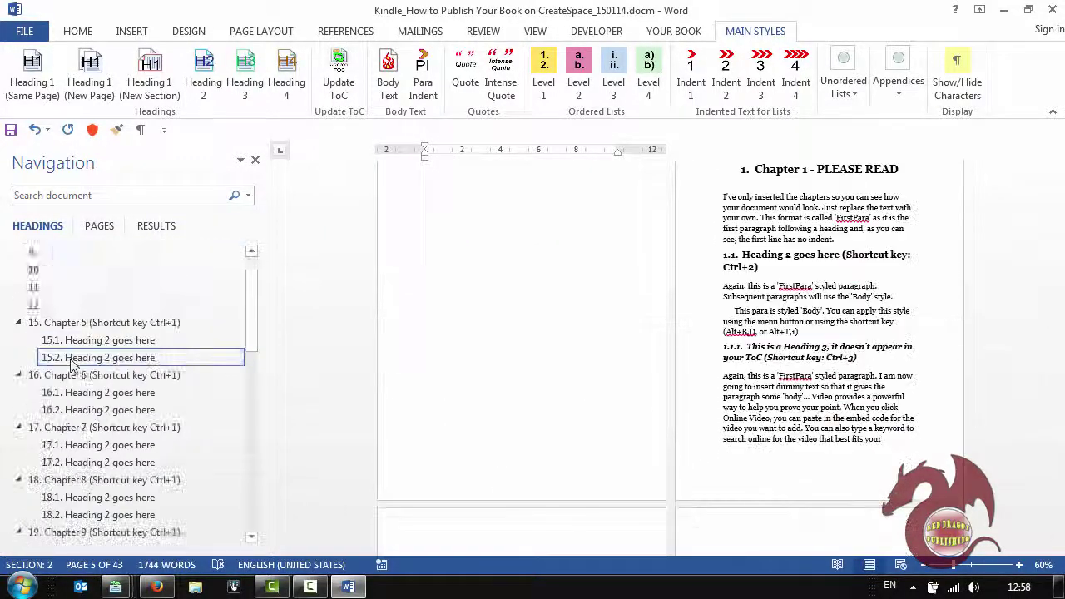
scroll(125, 353, up, 8)
click(94, 445)
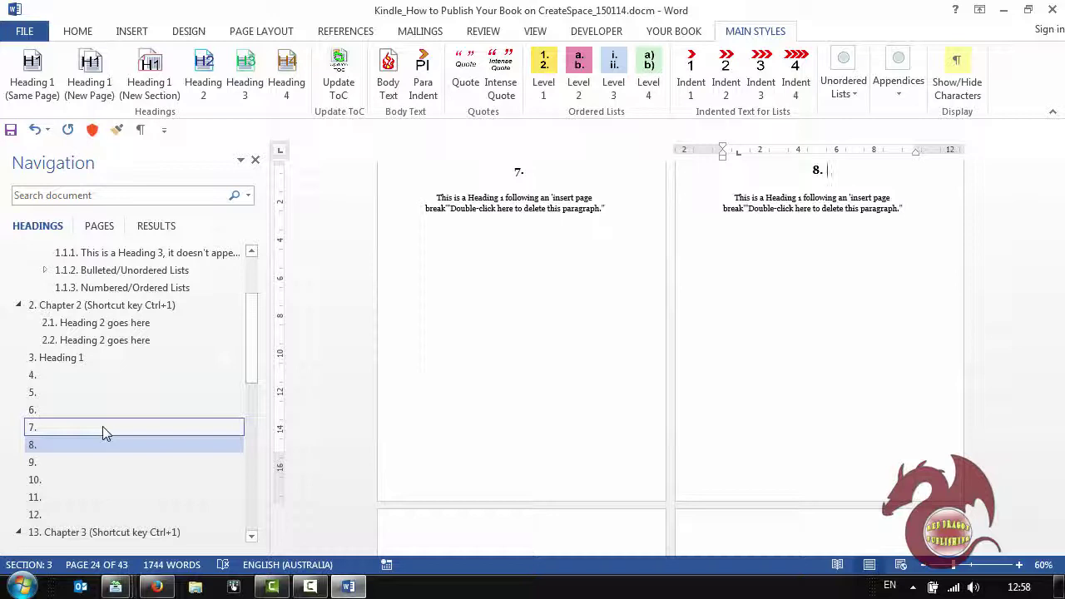
click(102, 426)
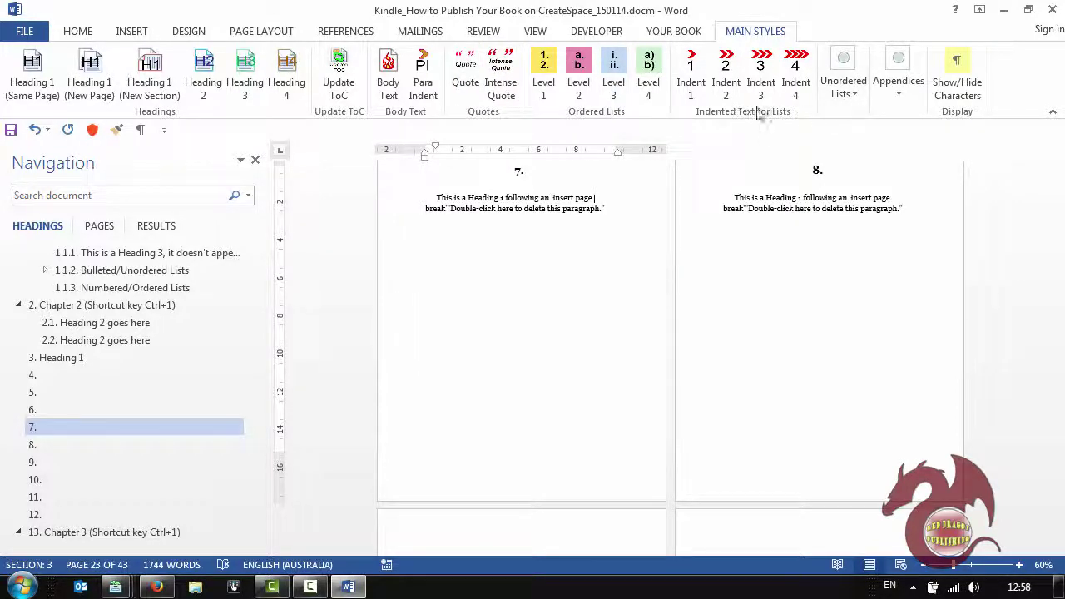
Examine the available unordered list levels, leaving them without applying one
click(862, 102)
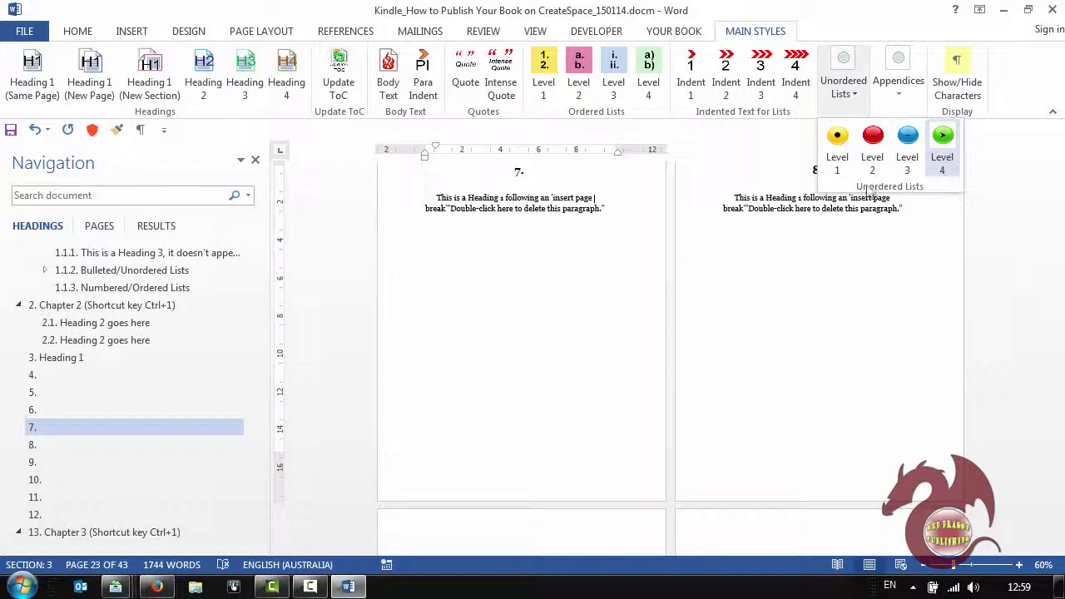
click(808, 256)
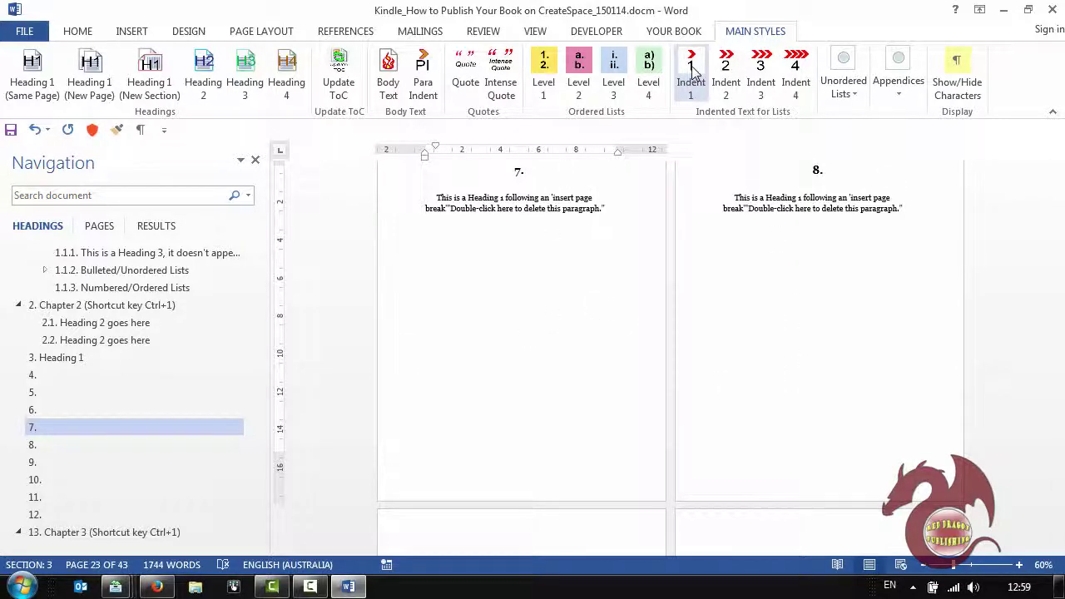
Place the insertion point at the end of the placeholder paragraph under the empty chapter 10 heading
click(934, 213)
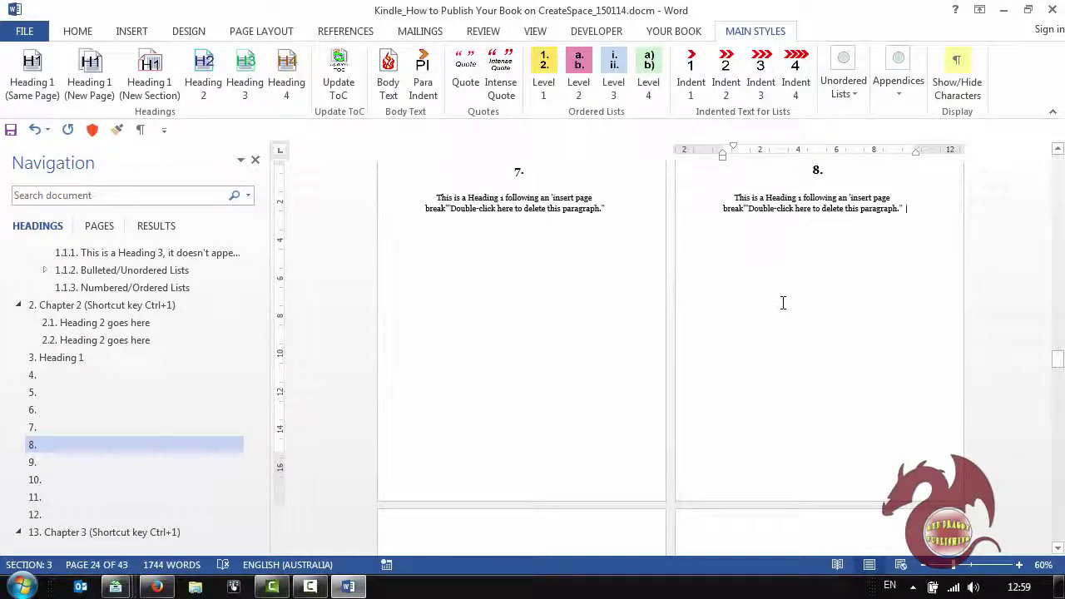
scroll(783, 303, down, 5)
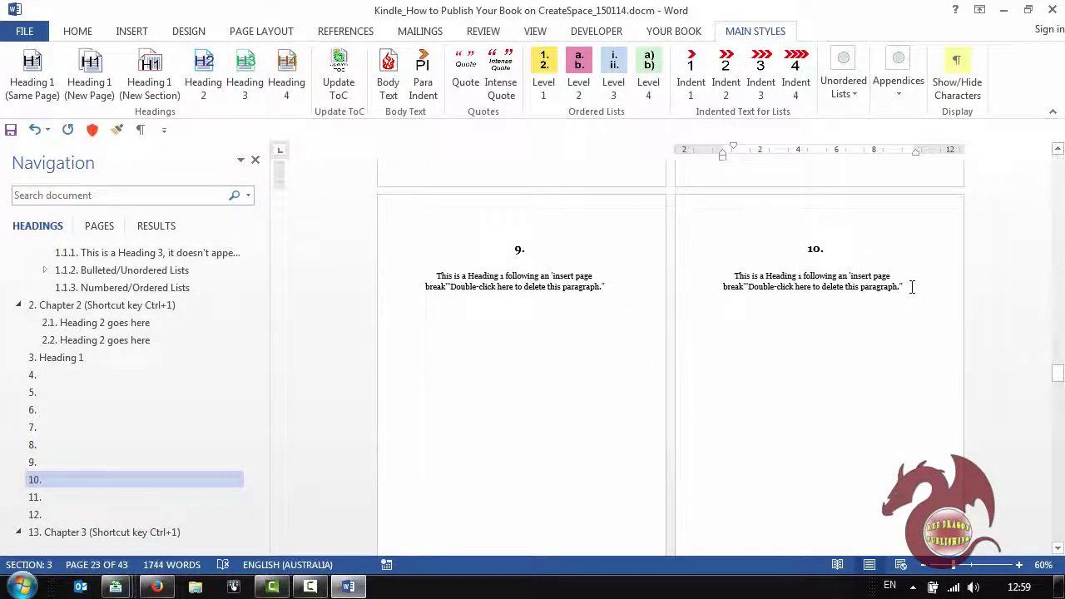
click(912, 286)
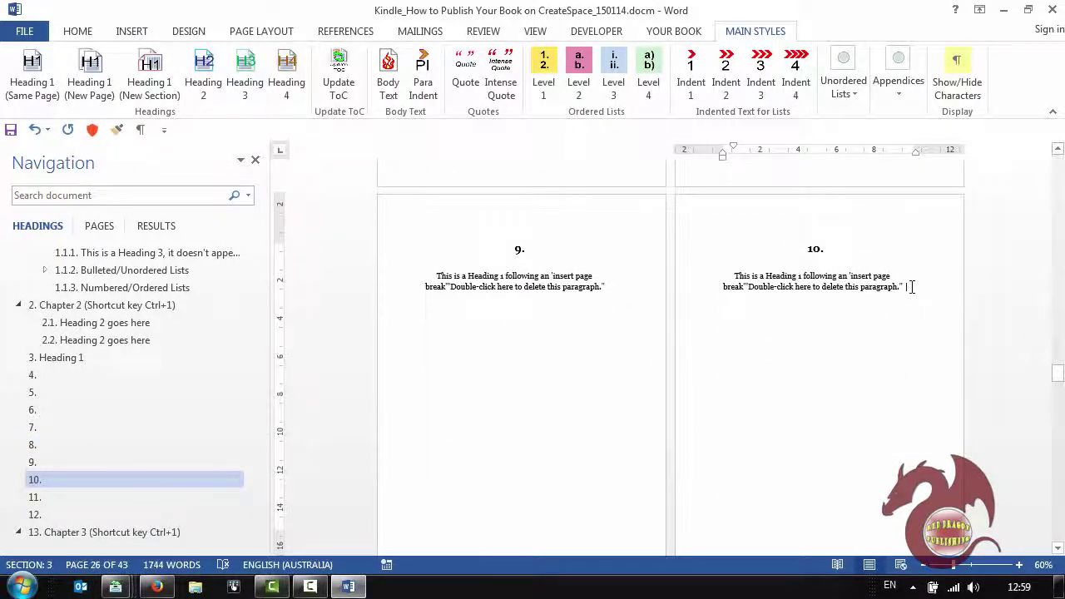